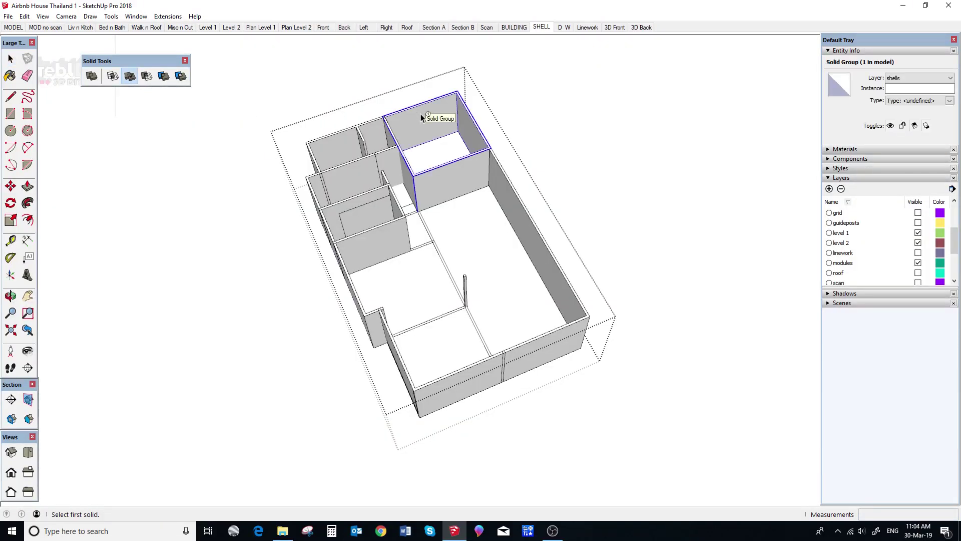
click(420, 114)
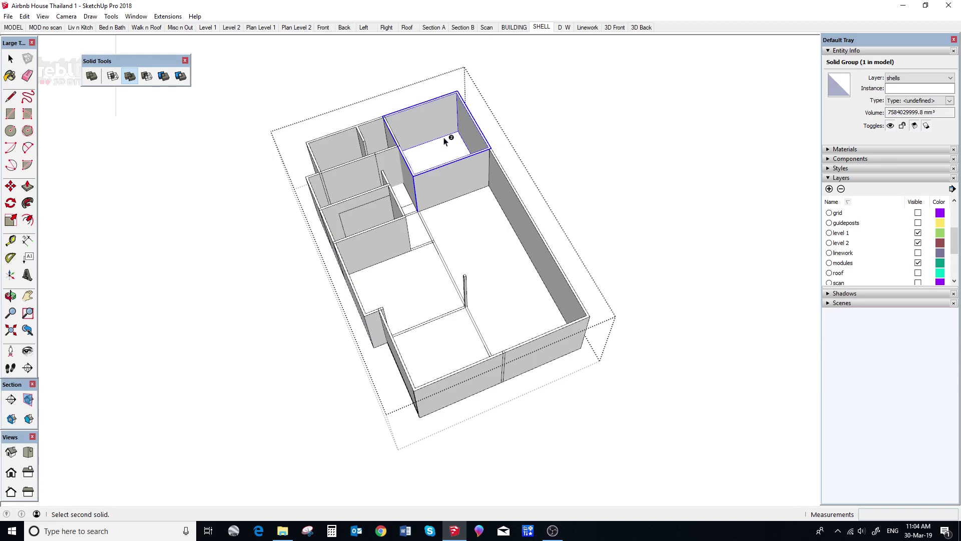
Union the first two wall solids, then merge the middle box into the outer shell
click(478, 219)
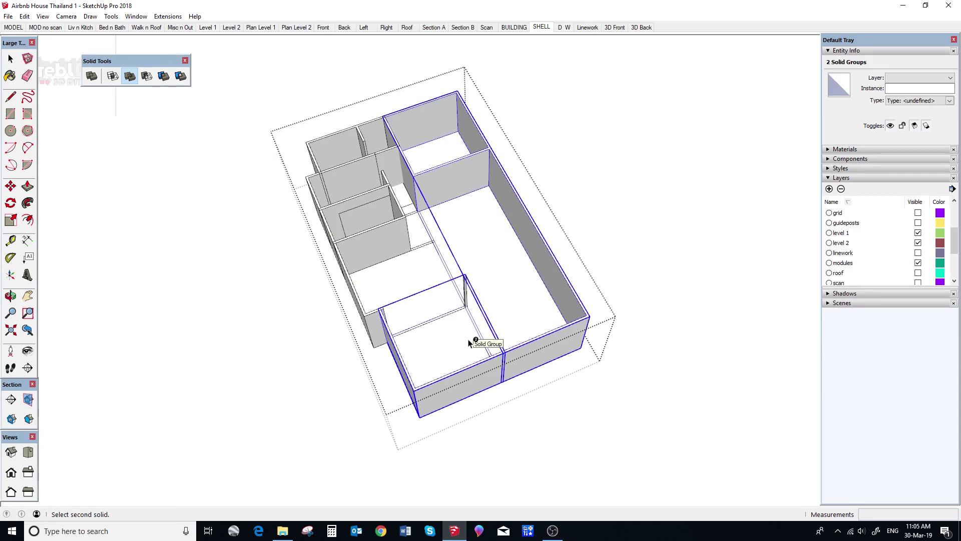
click(424, 292)
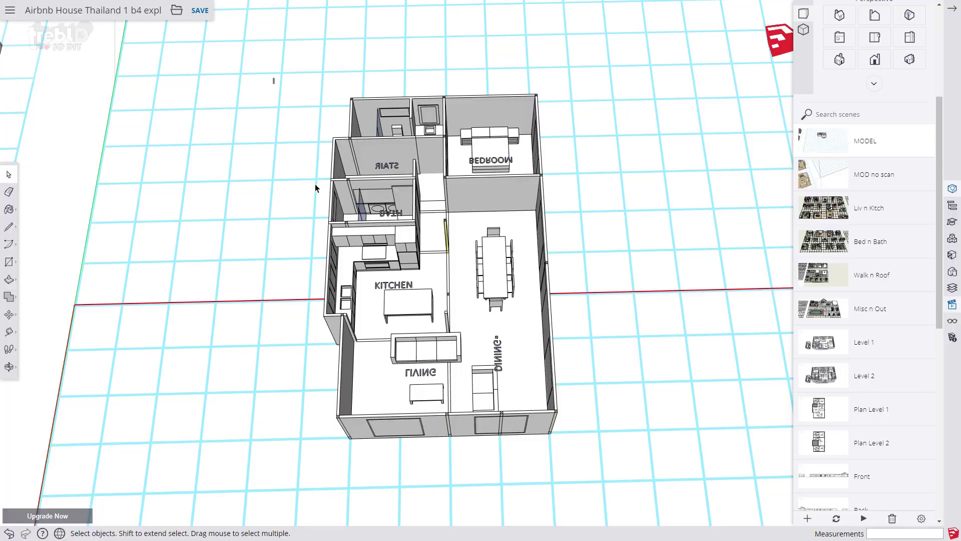
Select the whole house model and show its Entity Info
drag(272, 78, 580, 459)
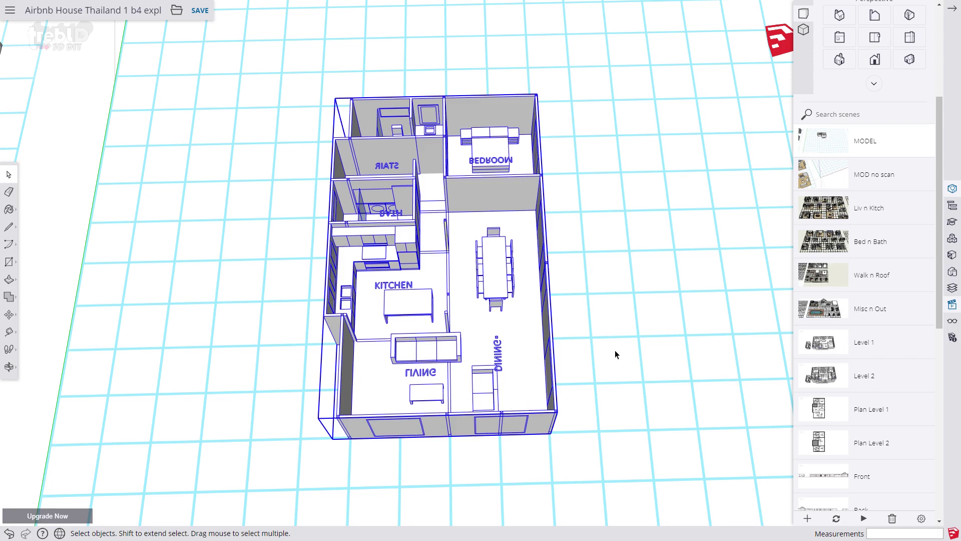
right_click(509, 354)
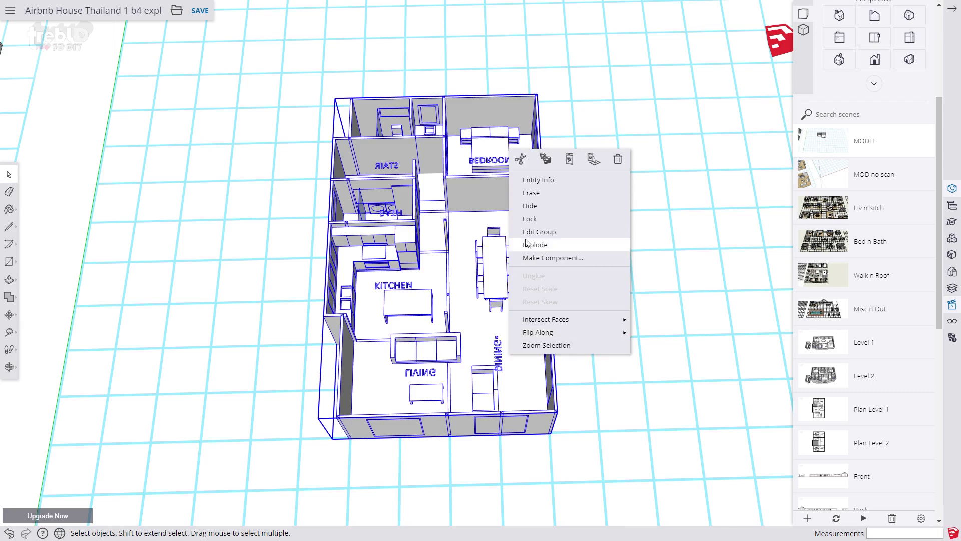
click(528, 180)
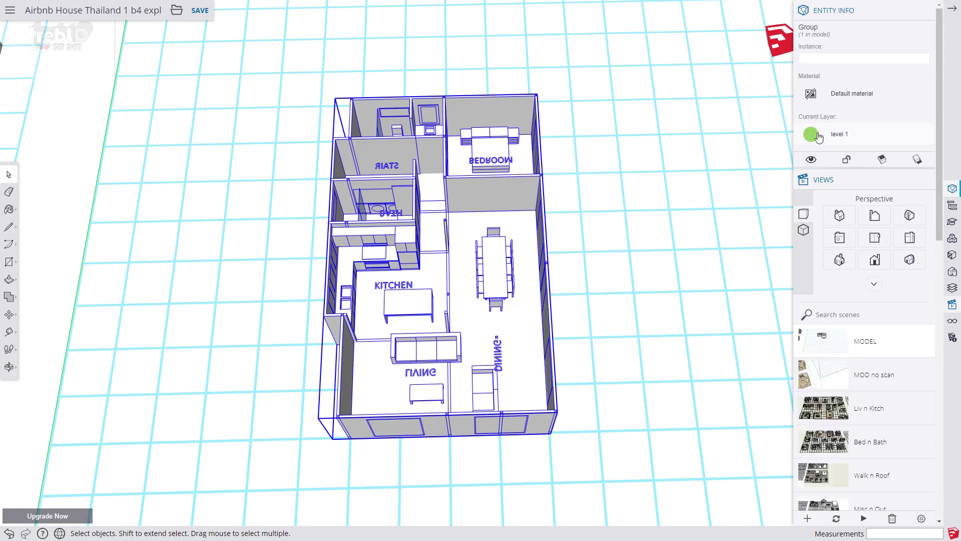
Explode the seven module groups inside the level 1 group into 46 parts, then deselect
double_click(516, 232)
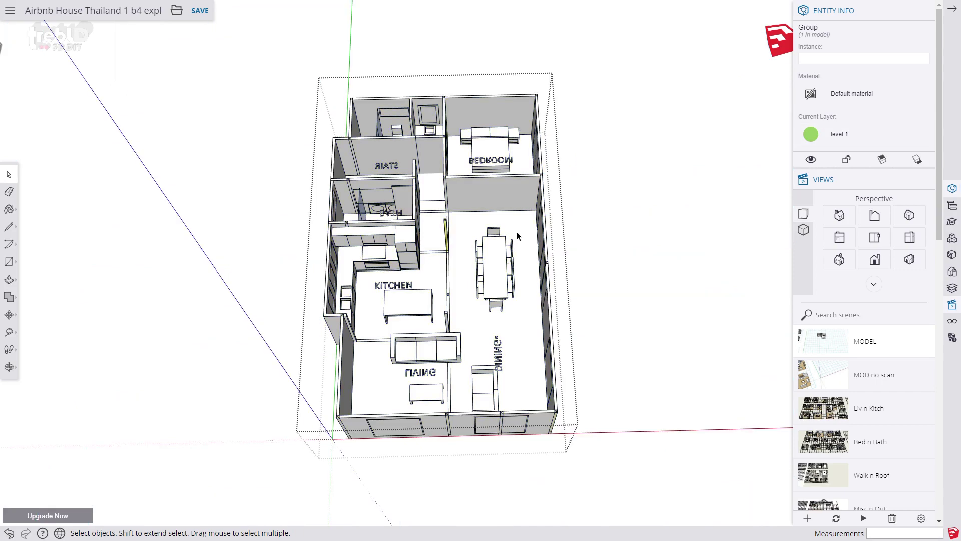
drag(304, 85, 581, 470)
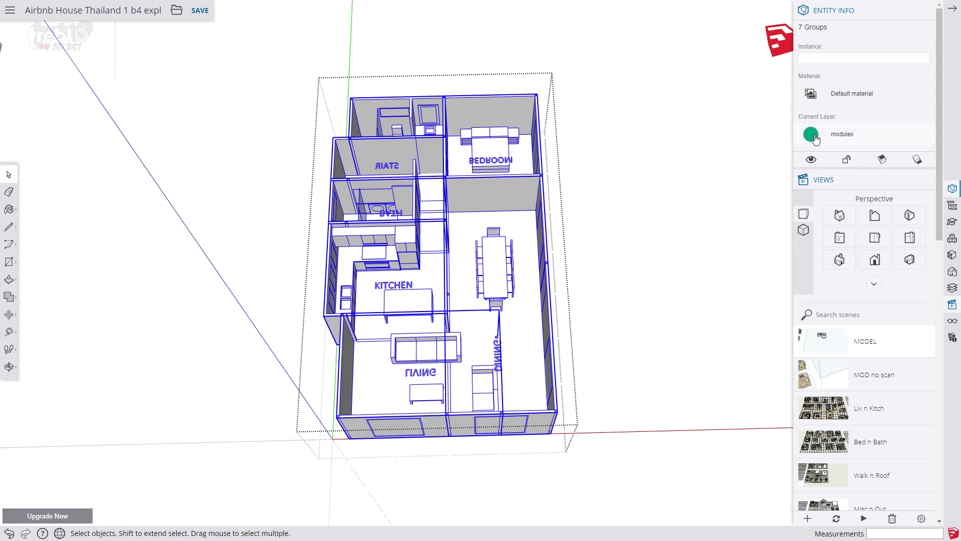
right_click(521, 228)
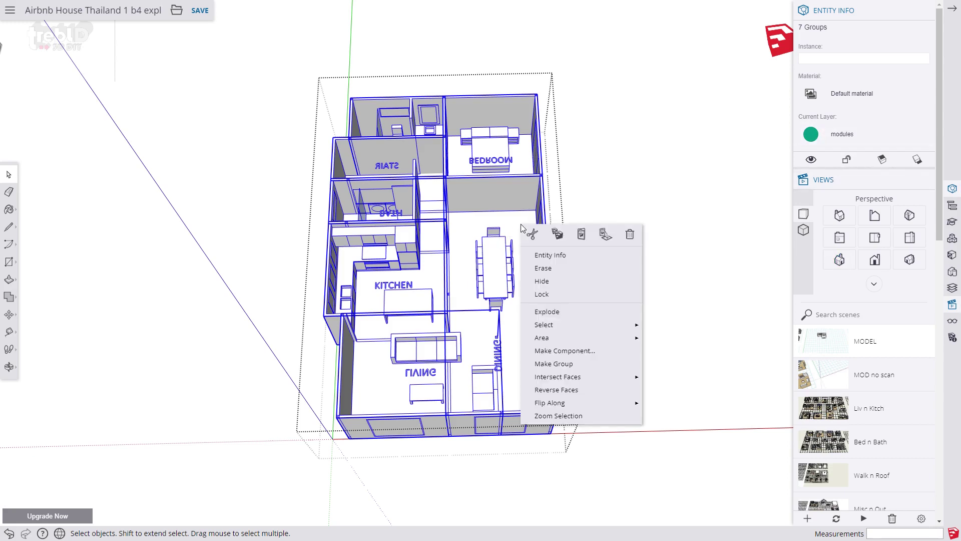
click(538, 313)
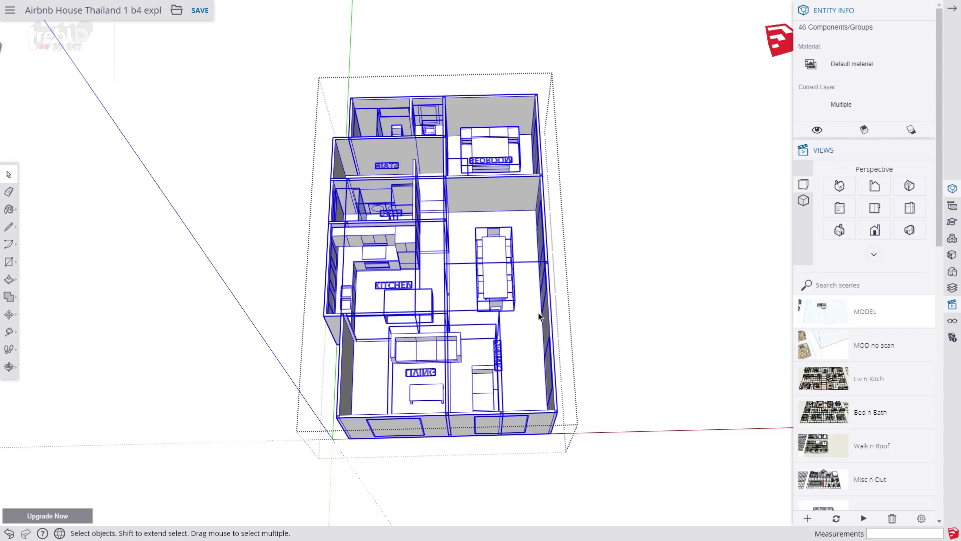
click(564, 297)
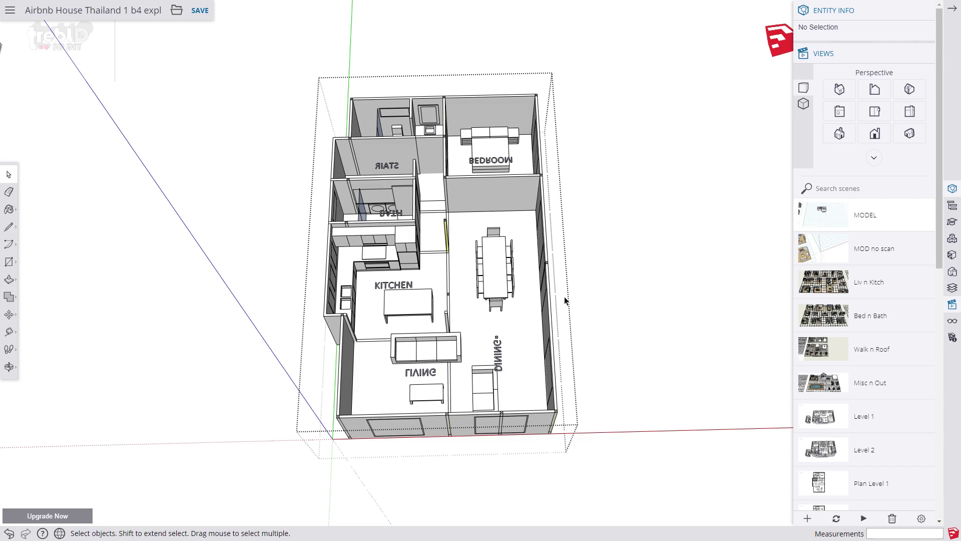
scroll(830, 453, down, 2)
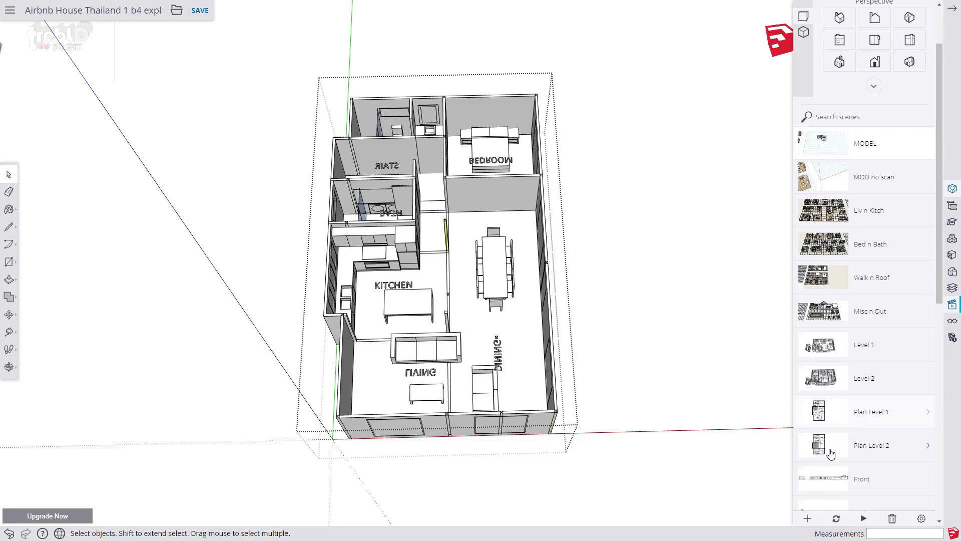
scroll(830, 452, down, 3)
scroll(830, 452, down, 1)
scroll(830, 453, down, 2)
scroll(830, 452, down, 2)
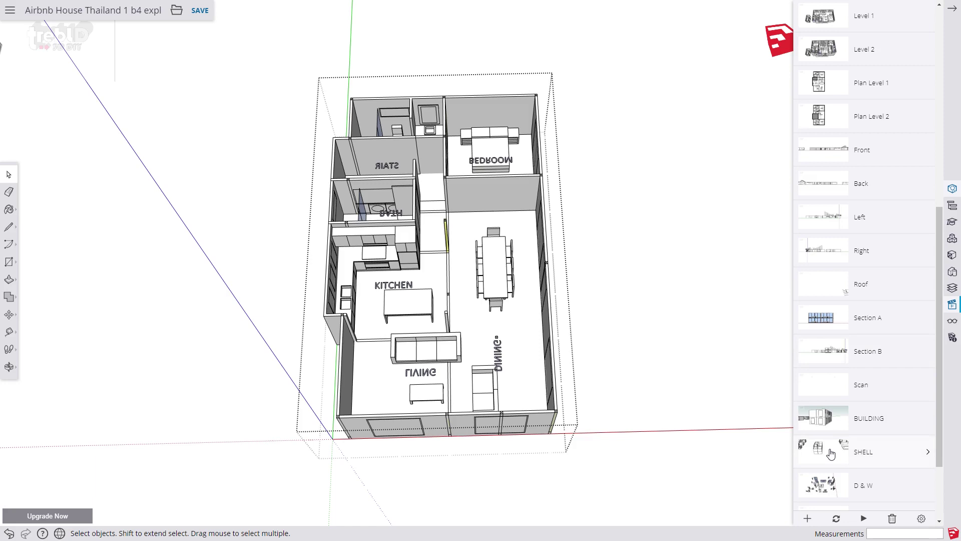
Activate the SHELL scene and confirm in Entity Info that the seven walls are solid groups
click(830, 452)
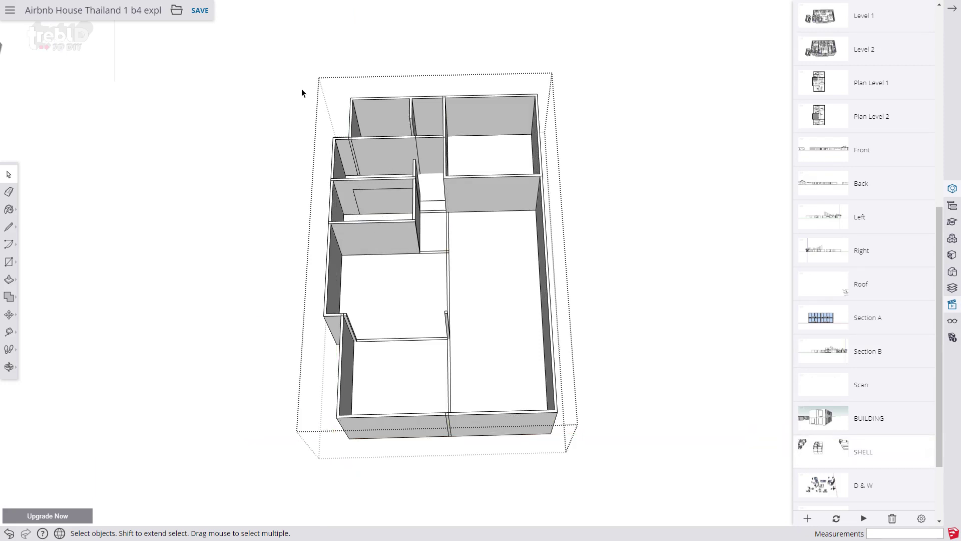
drag(315, 78, 568, 487)
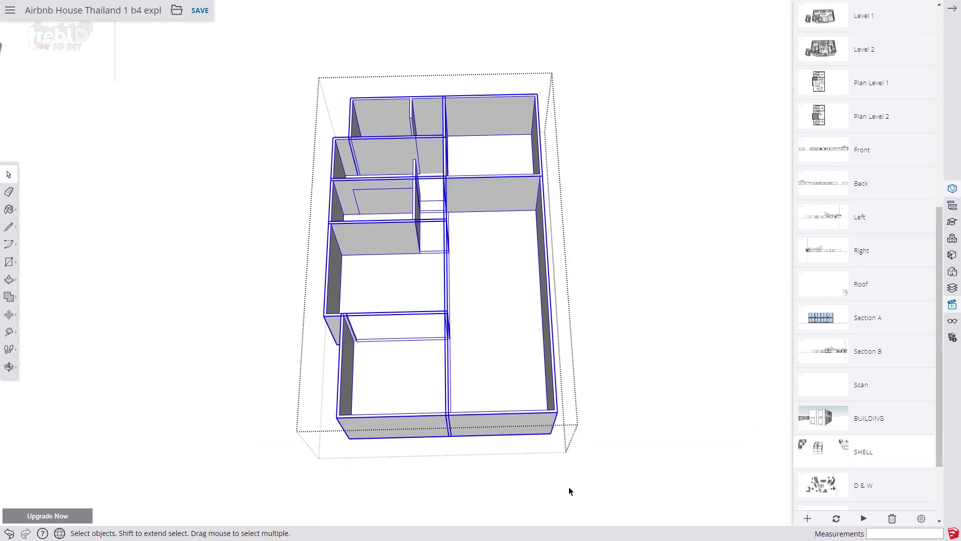
right_click(504, 417)
click(534, 219)
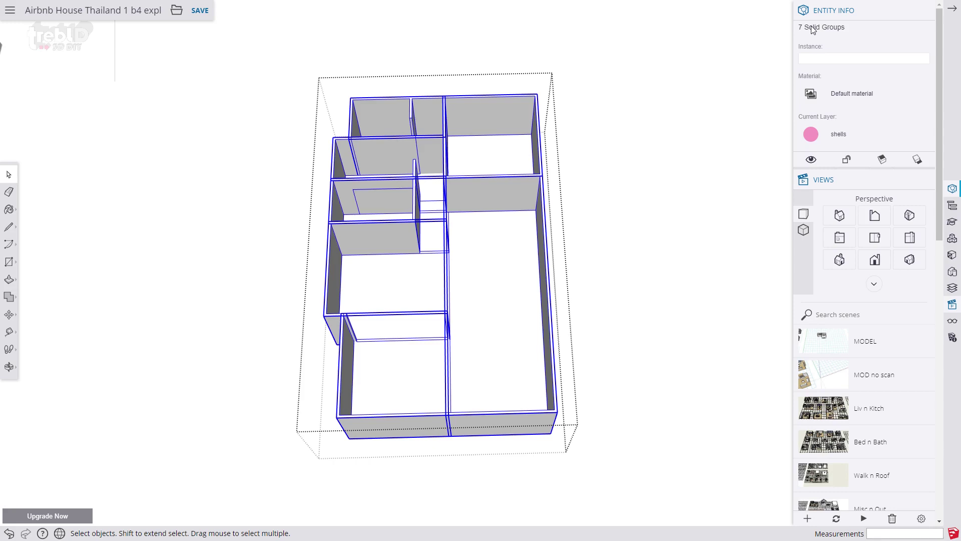
middle_drag(465, 267, 636, 200)
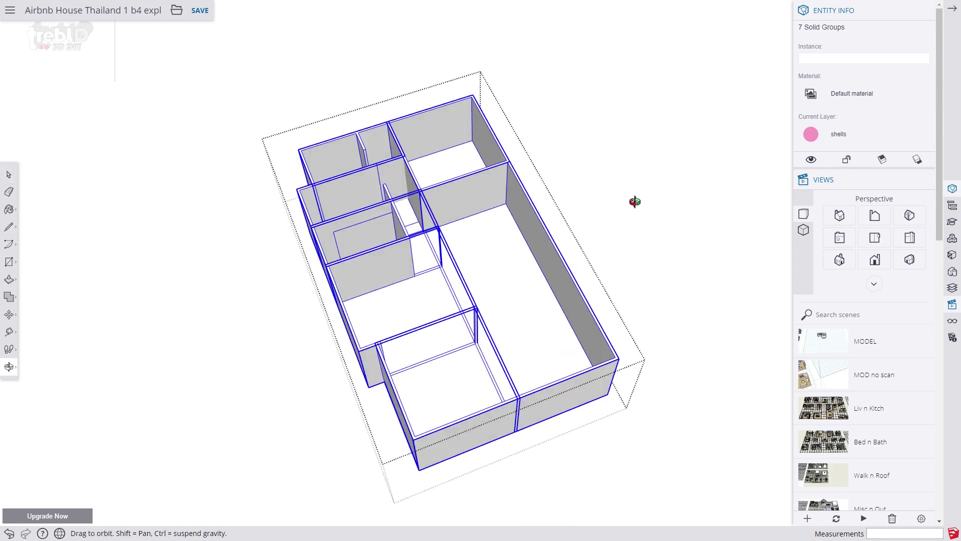
click(544, 193)
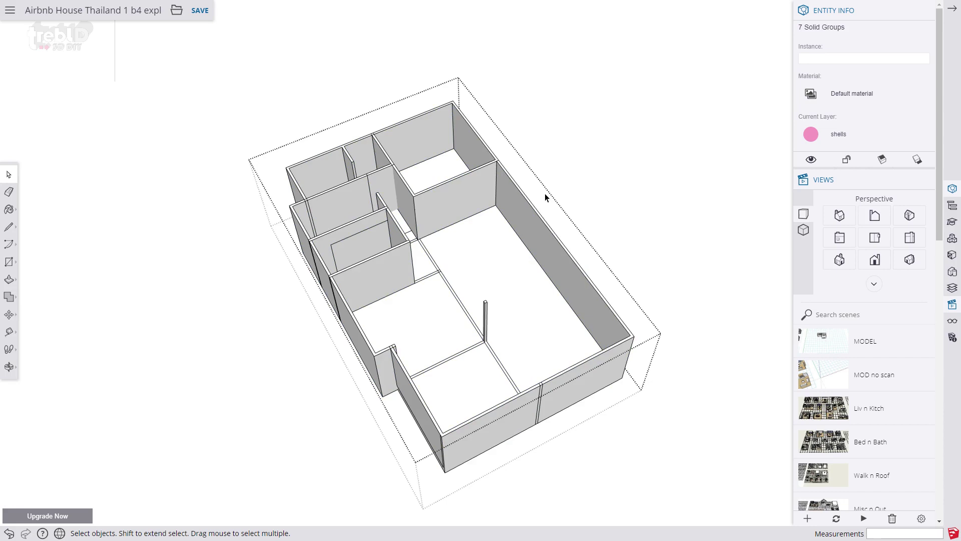
click(10, 299)
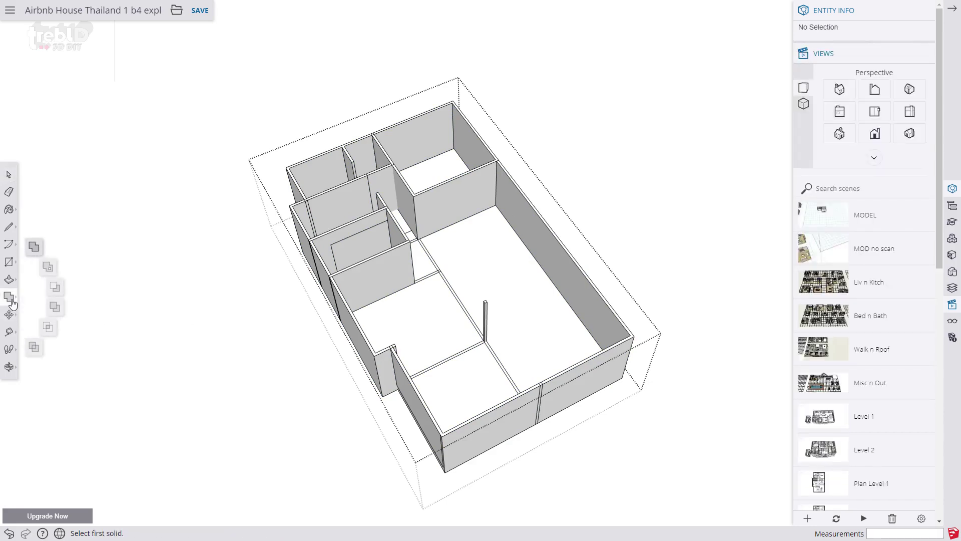
click(47, 269)
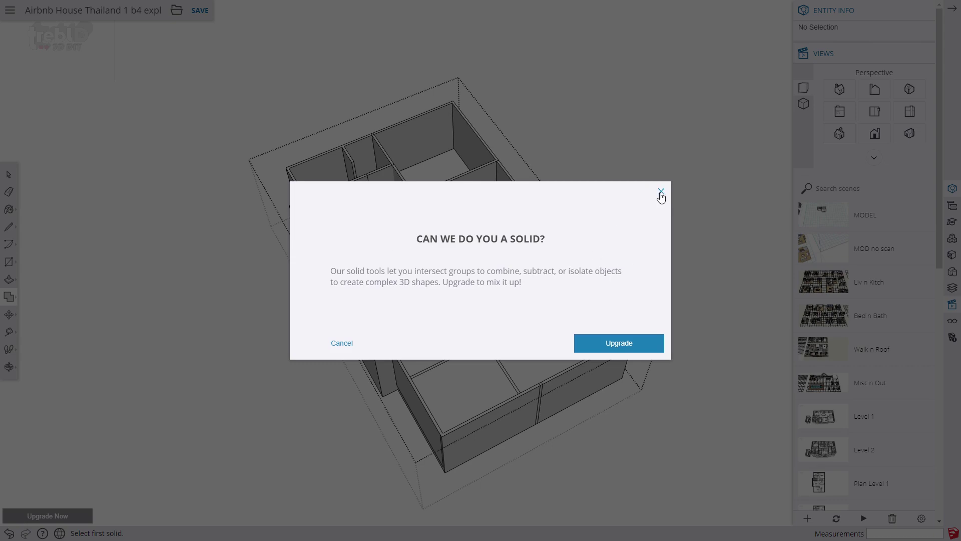
click(661, 193)
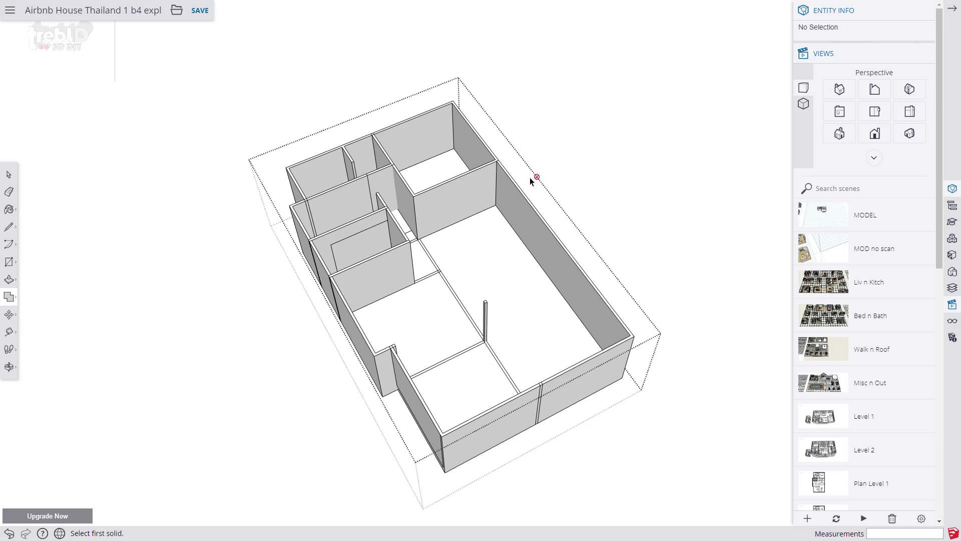
click(9, 297)
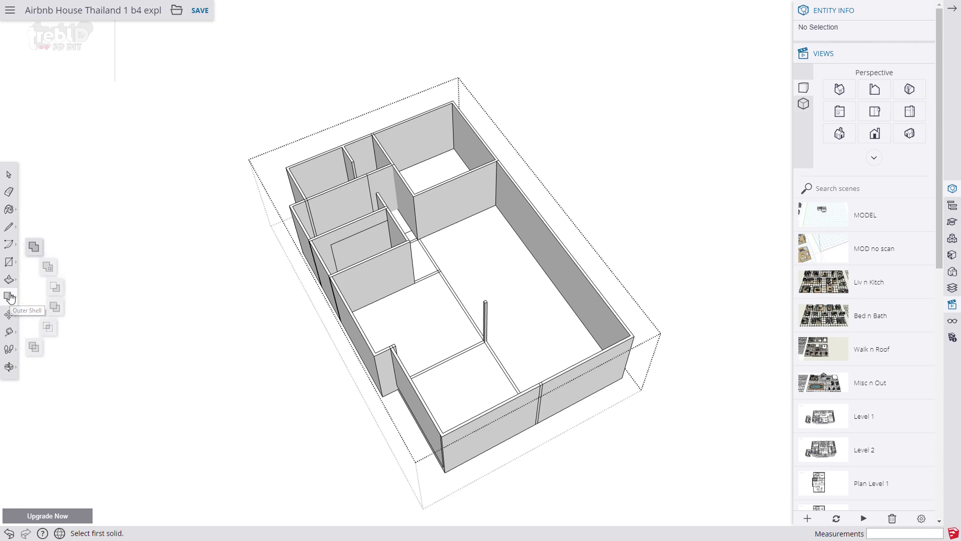
Use Outer Shell to combine all seven room solids into the OuterShell group, then orbit to check
click(37, 244)
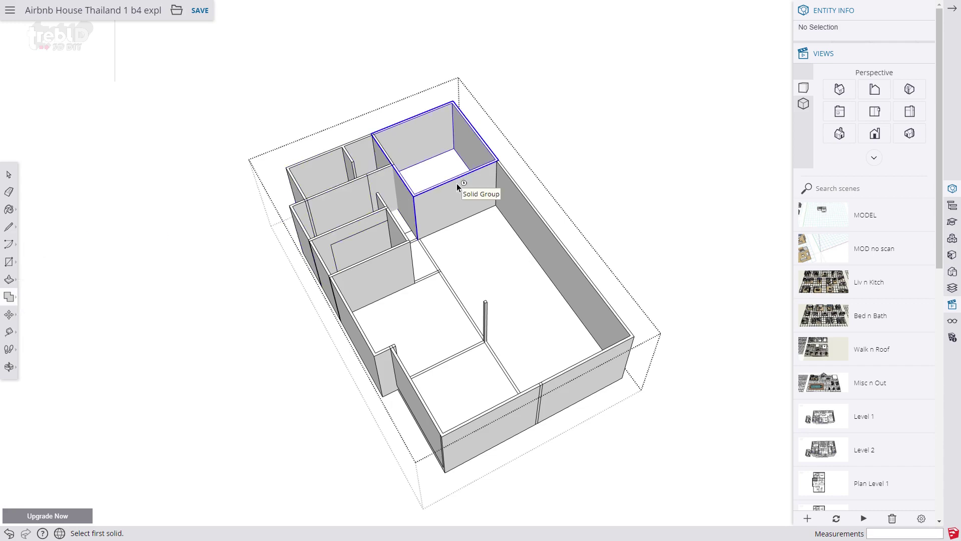
click(458, 186)
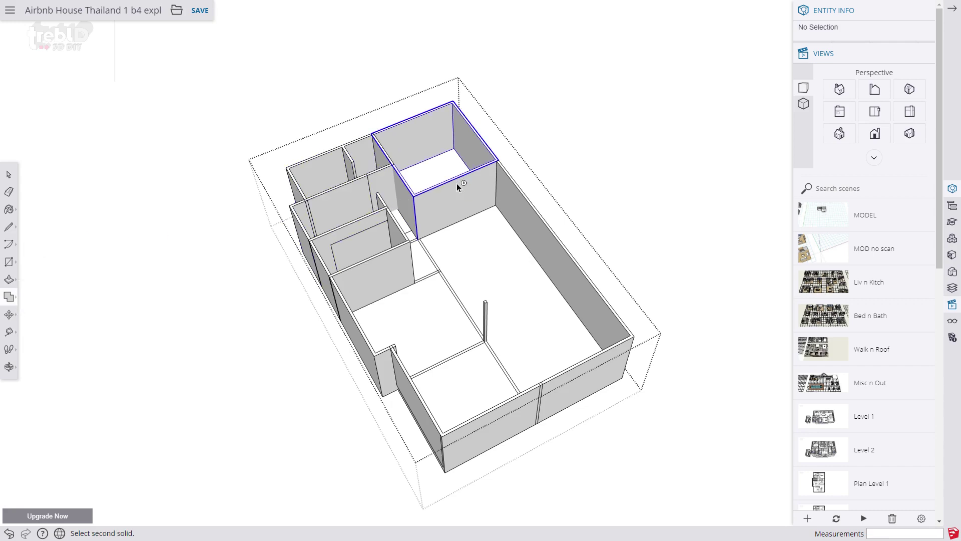
click(523, 232)
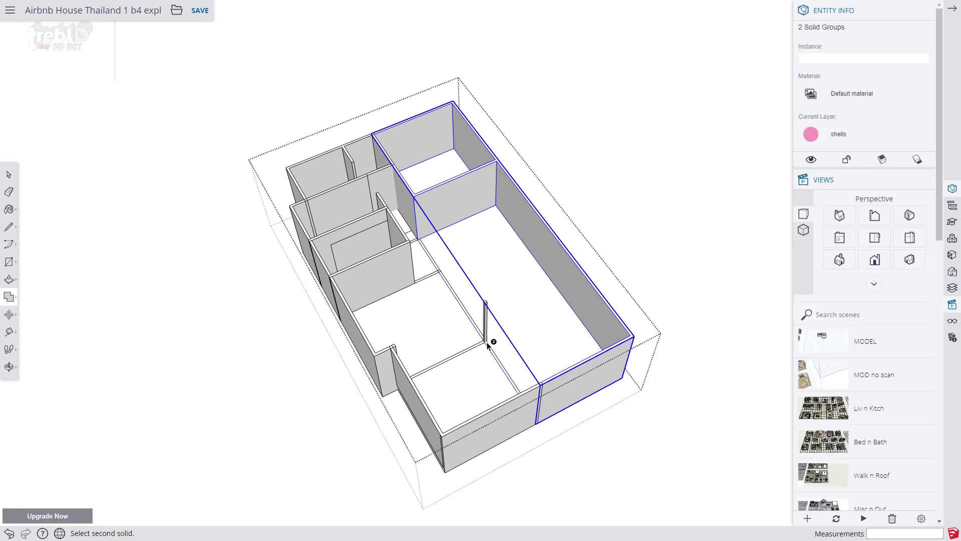
click(481, 378)
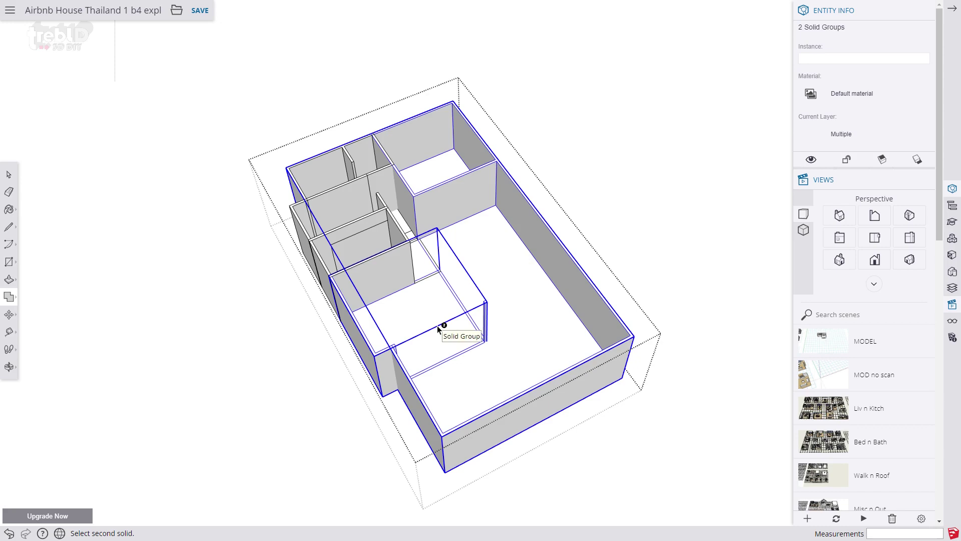
click(437, 325)
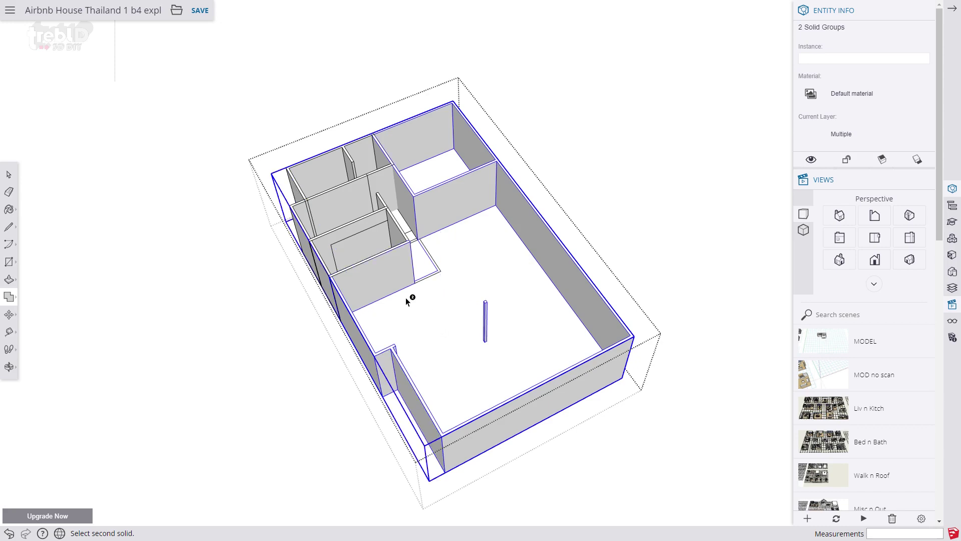
click(339, 246)
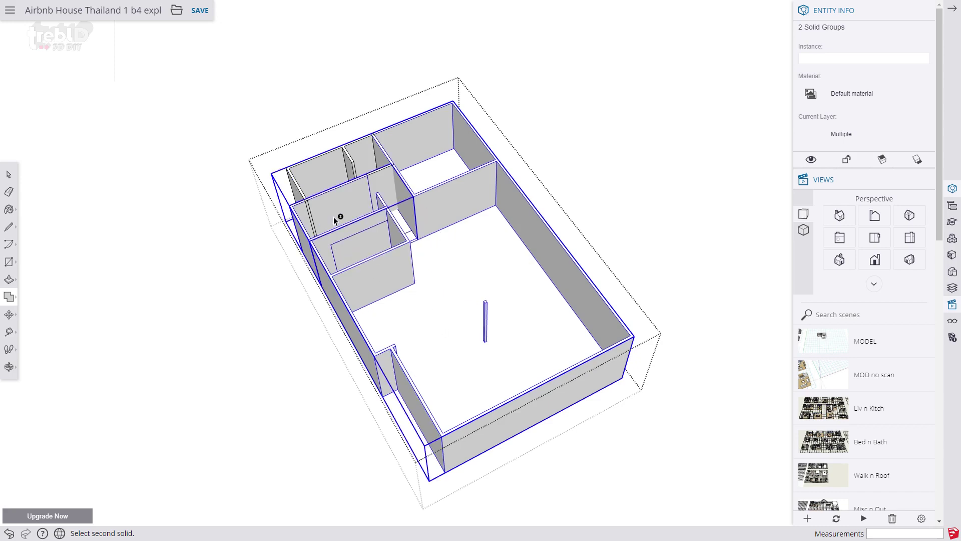
click(338, 216)
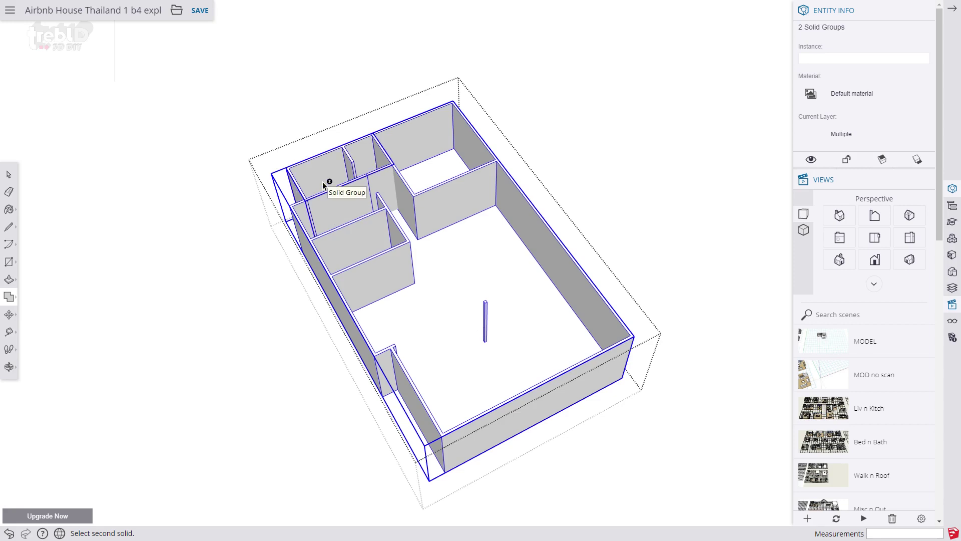
click(325, 185)
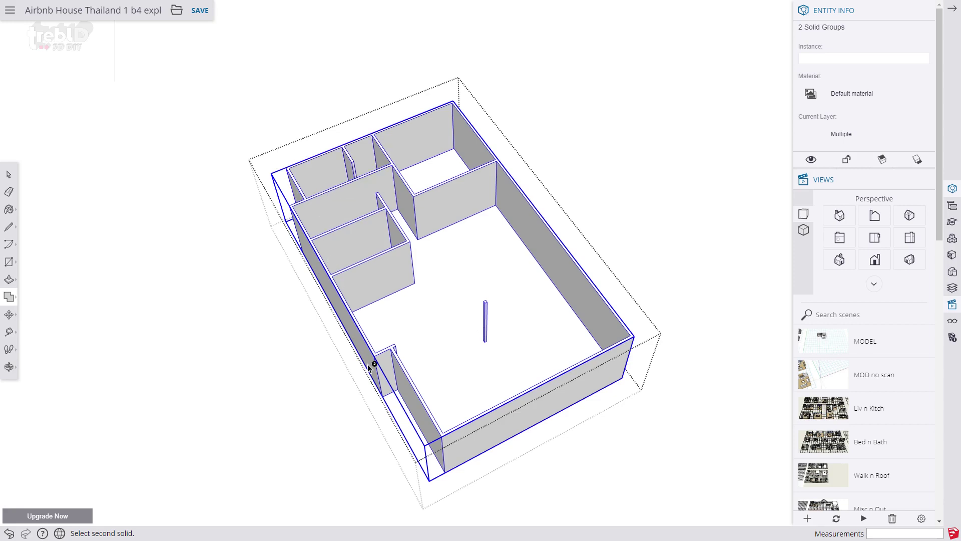
mouse_move(422, 356)
middle_down()
mouse_move(502, 313)
mouse_move(333, 350)
mouse_move(251, 344)
middle_up()
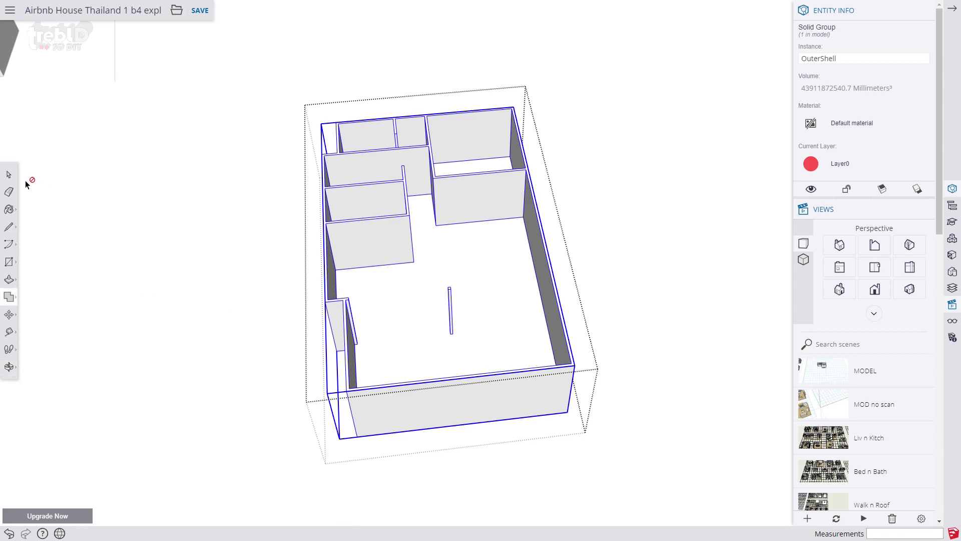
Assign the OuterShell group to the shells layer
click(10, 175)
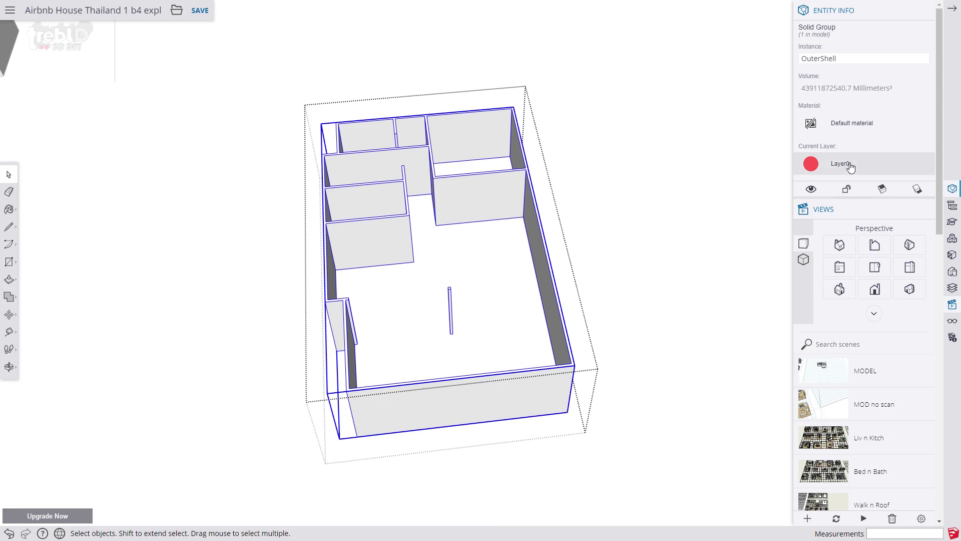
click(851, 167)
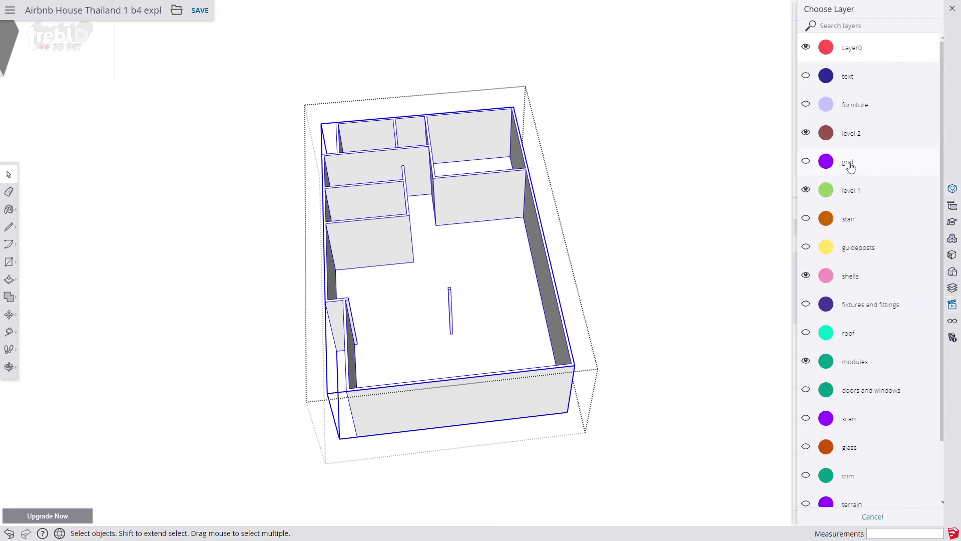
click(829, 278)
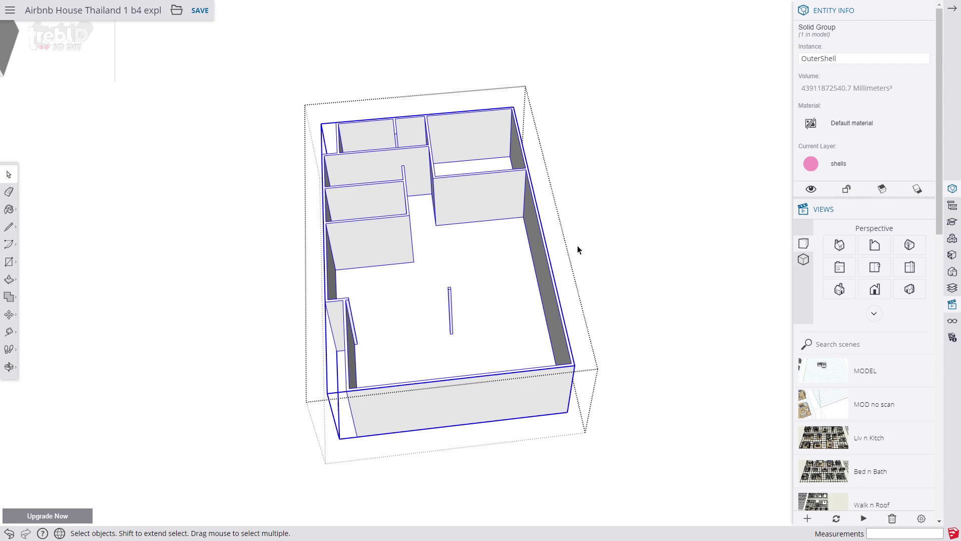
Put all geometry inside the OuterShell group on the shells layer as well
triple_click(485, 210)
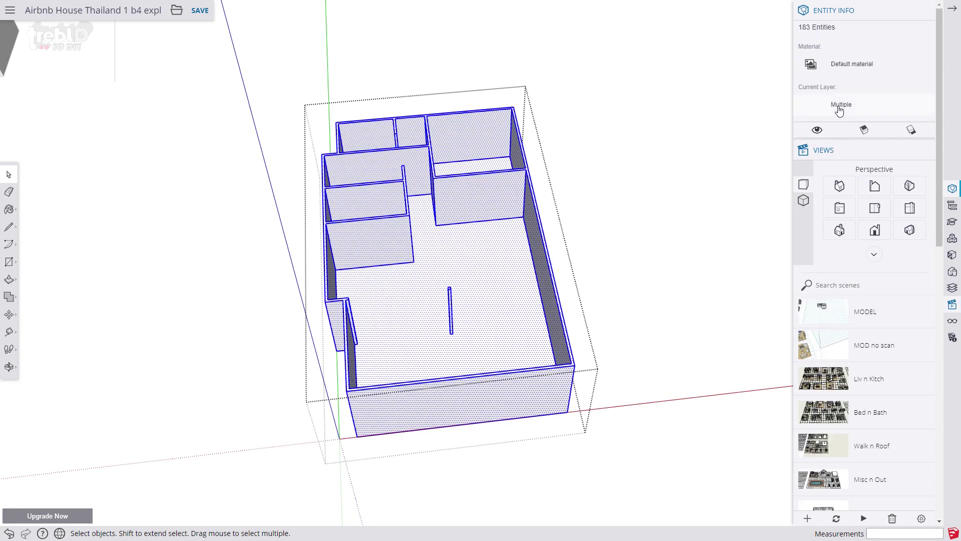
click(840, 110)
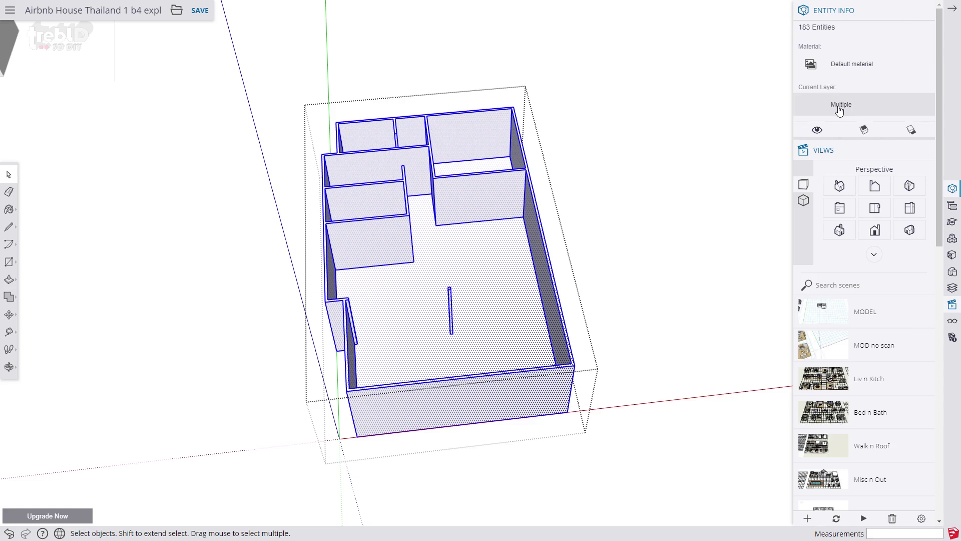
click(840, 111)
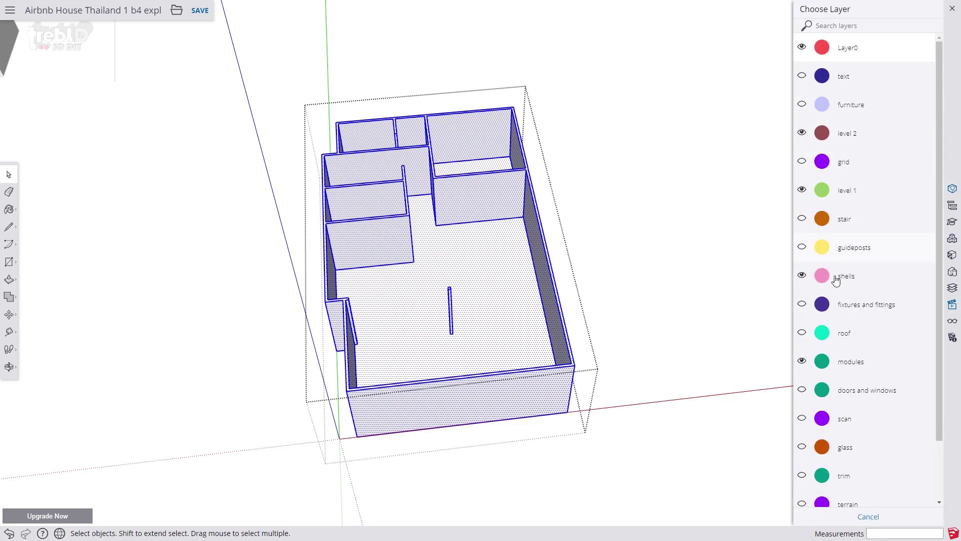
click(821, 279)
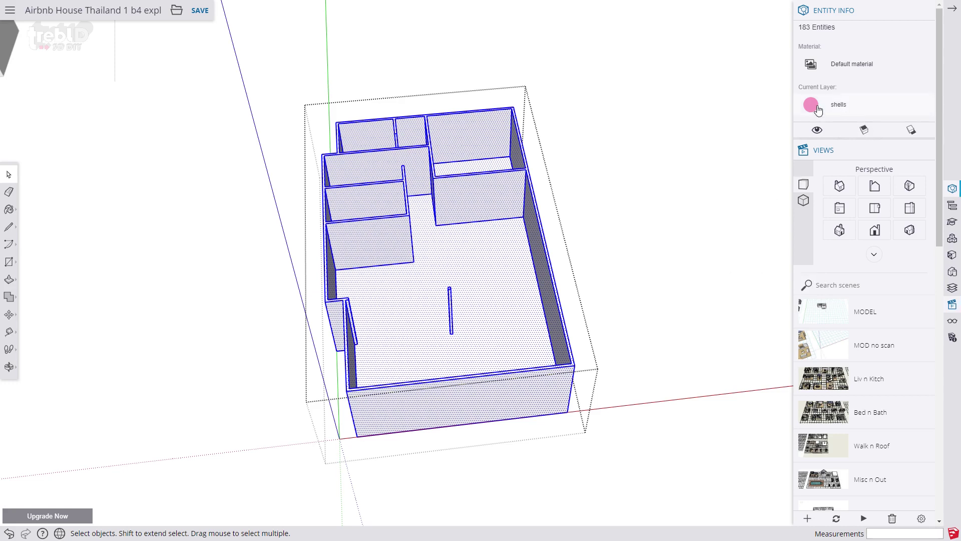
click(587, 253)
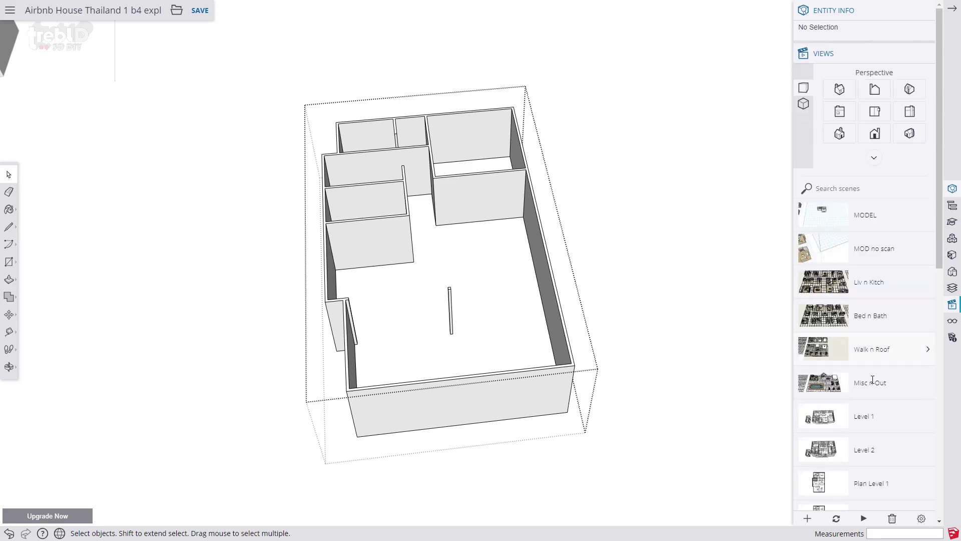
scroll(864, 383, down, 3)
scroll(860, 384, down, 3)
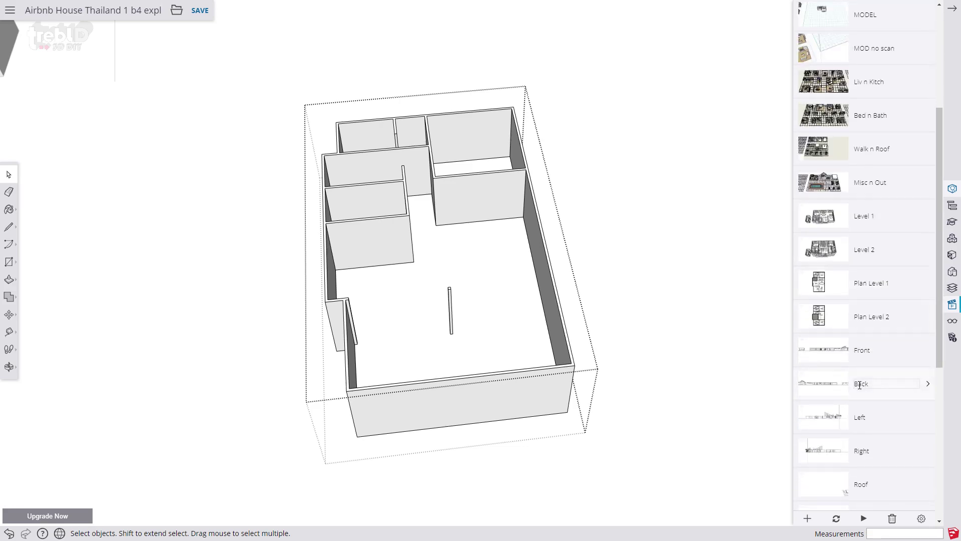
scroll(859, 385, down, 1)
scroll(860, 385, down, 2)
scroll(860, 387, down, 3)
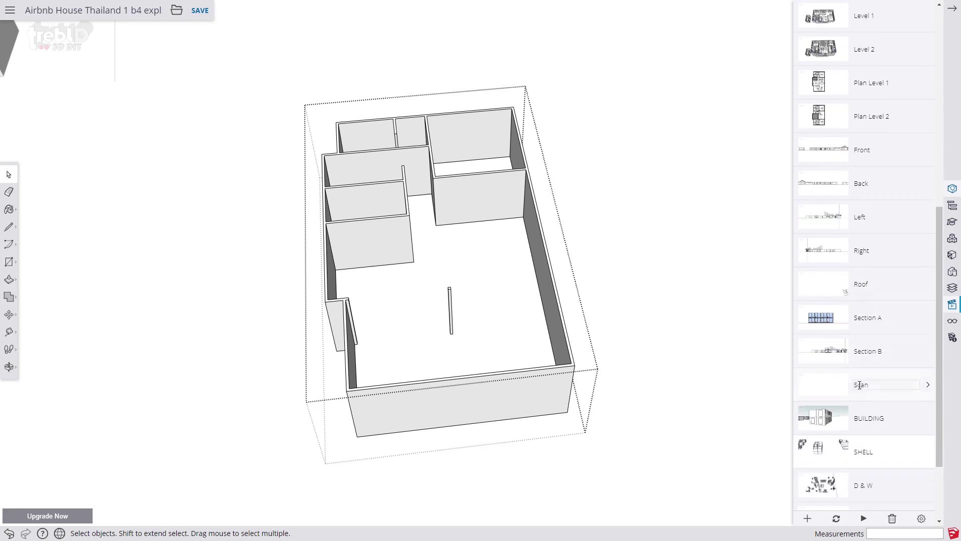
scroll(860, 389, down, 1)
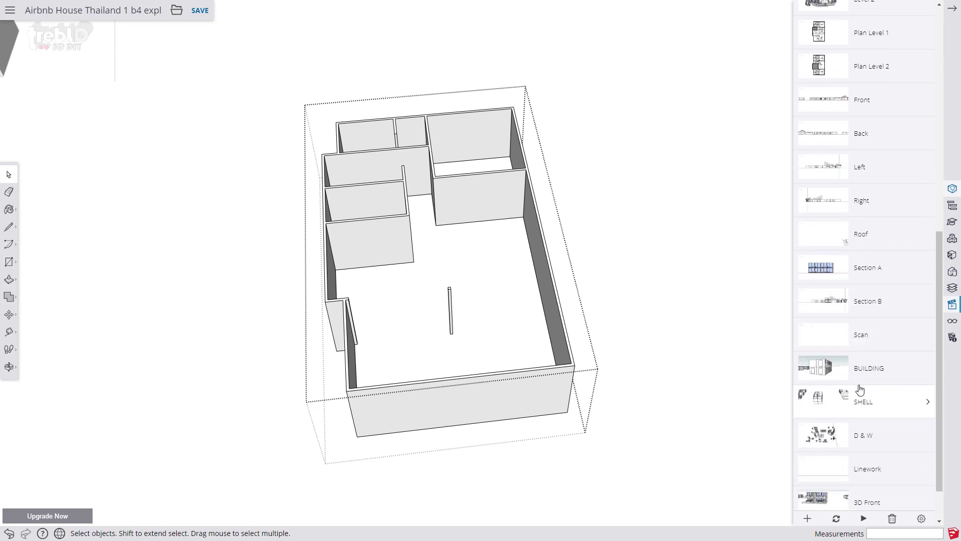
Show the D & W scene and box-select all of its doors and windows
click(827, 443)
middle_drag(435, 419, 572, 373)
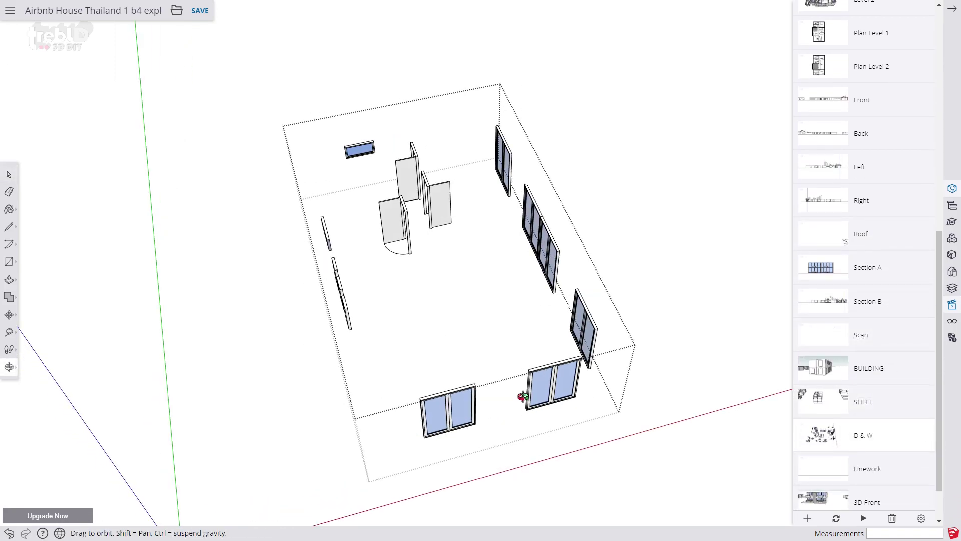
click(572, 374)
drag(270, 115, 652, 479)
right_click(583, 359)
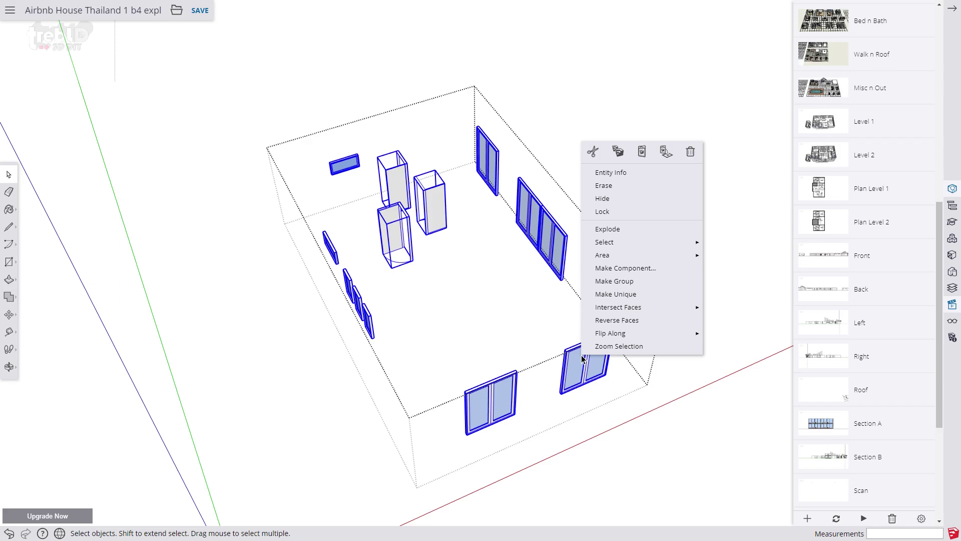
Explode the doors and windows, show the shell walls again, and select the house shell
click(603, 230)
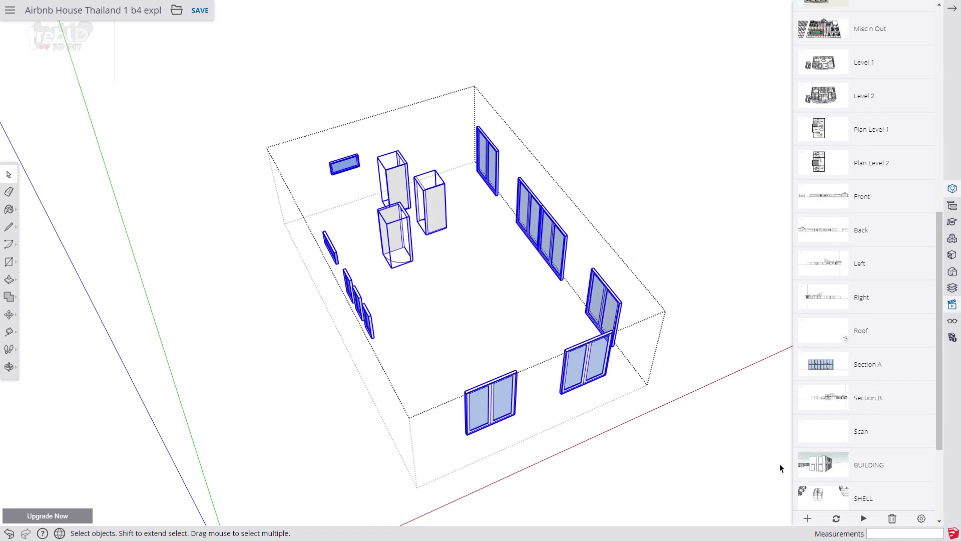
click(826, 498)
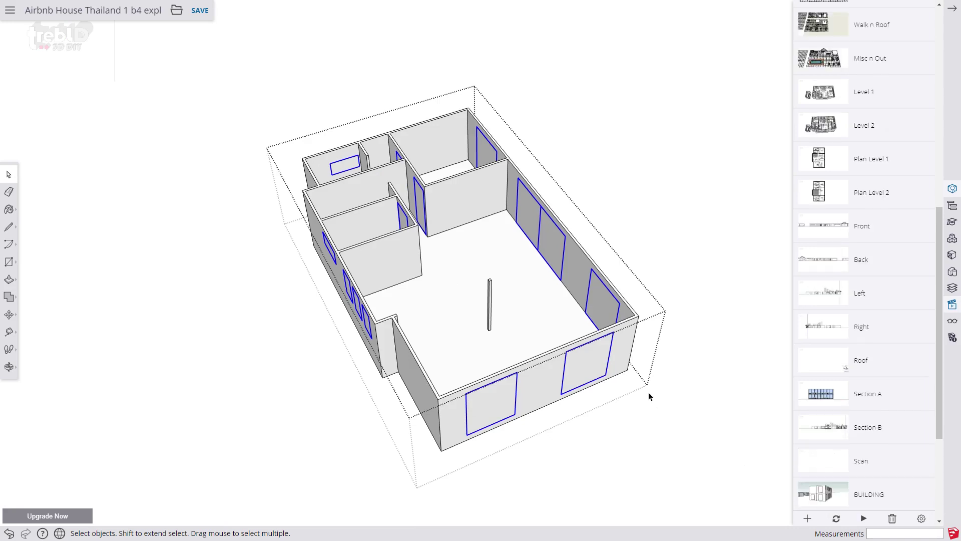
middle_drag(650, 396, 328, 329)
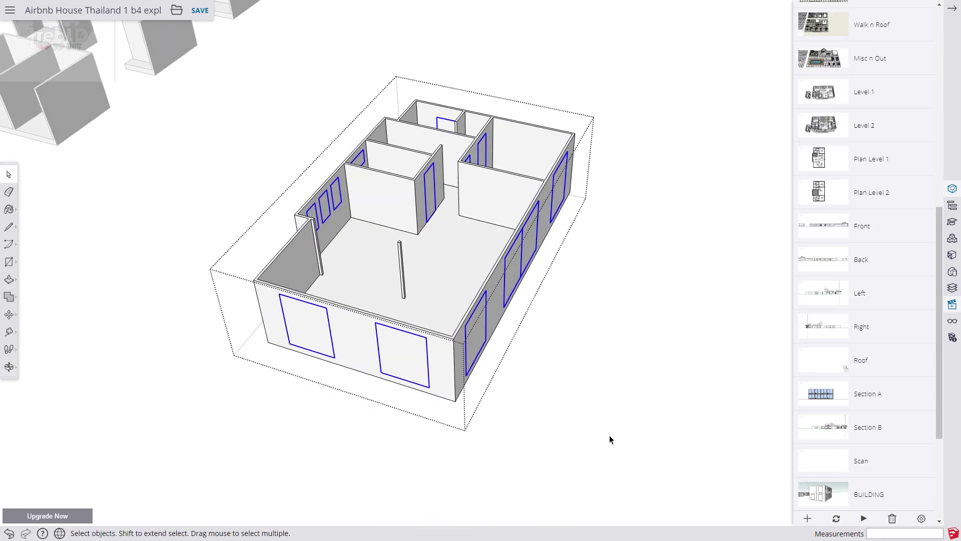
drag(467, 432, 317, 335)
drag(241, 107, 236, 83)
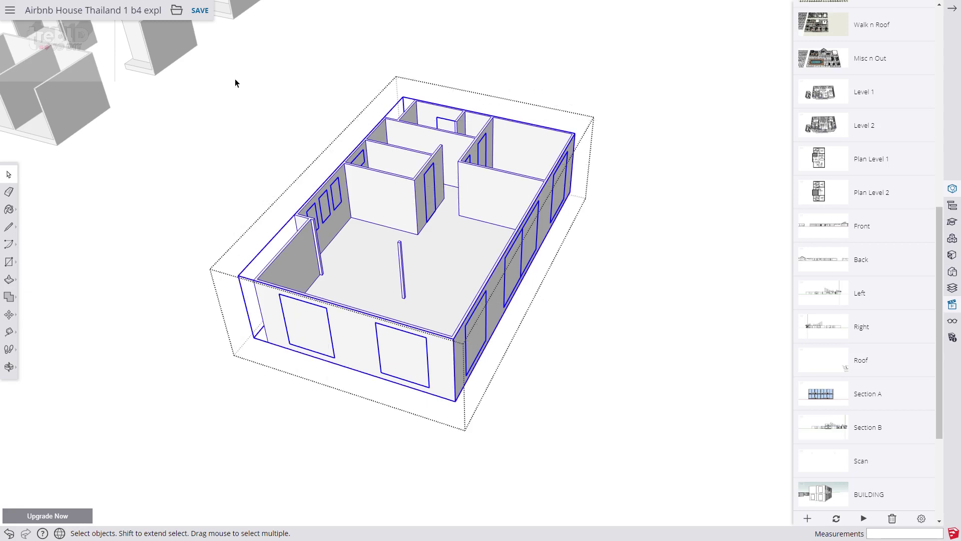
Explode the shell group into loose geometry
right_click(375, 180)
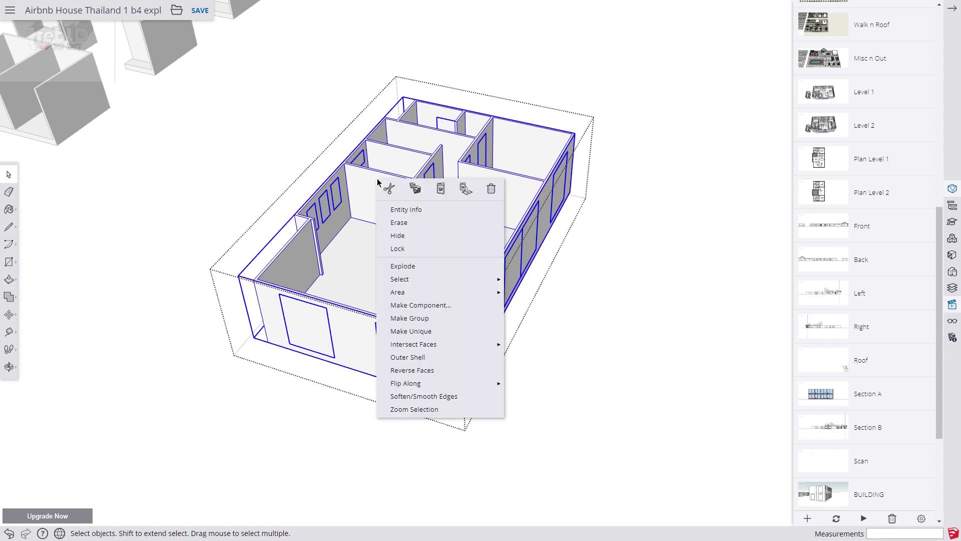
click(401, 267)
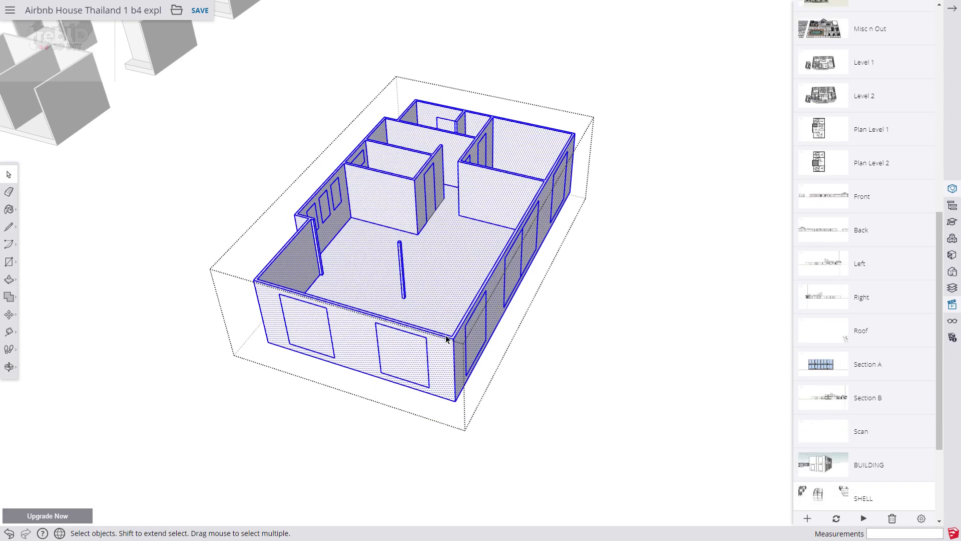
middle_drag(449, 340, 407, 338)
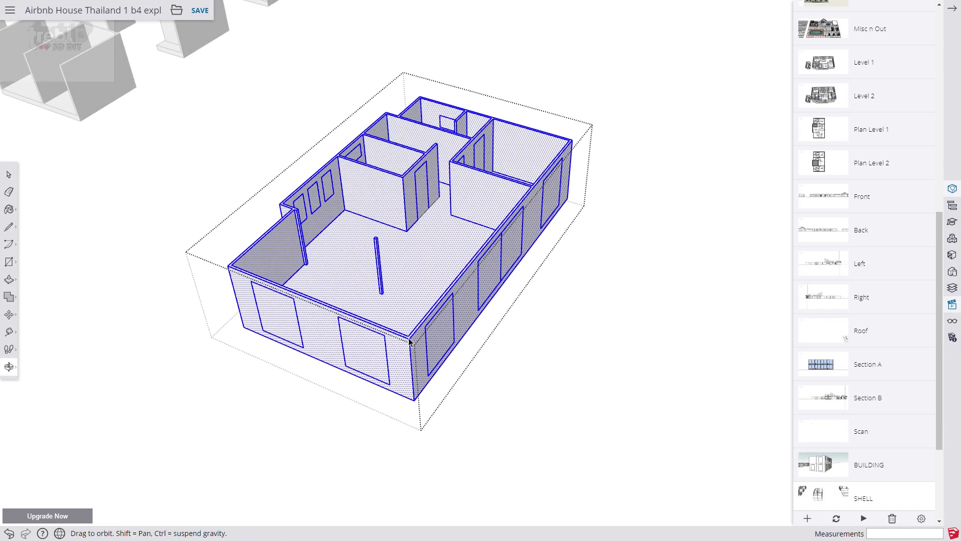
Push/Pull the side-wall and right-wall window faces through the walls
click(9, 279)
click(443, 326)
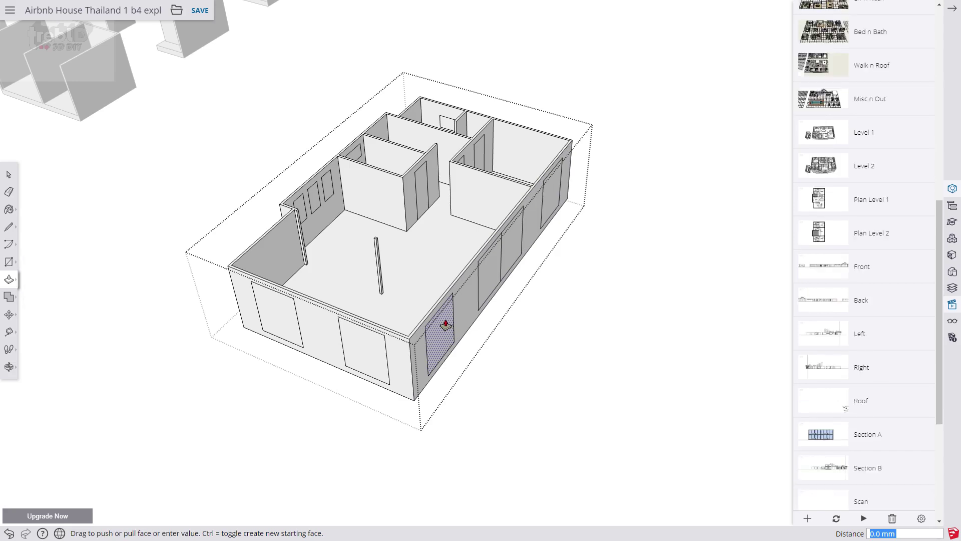
scroll(412, 340, up, 2)
click(405, 340)
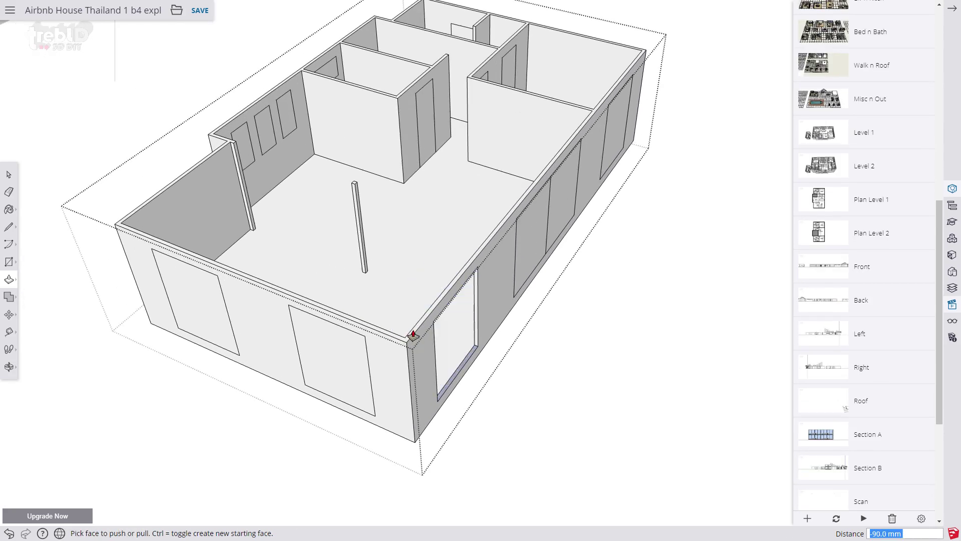
double_click(532, 237)
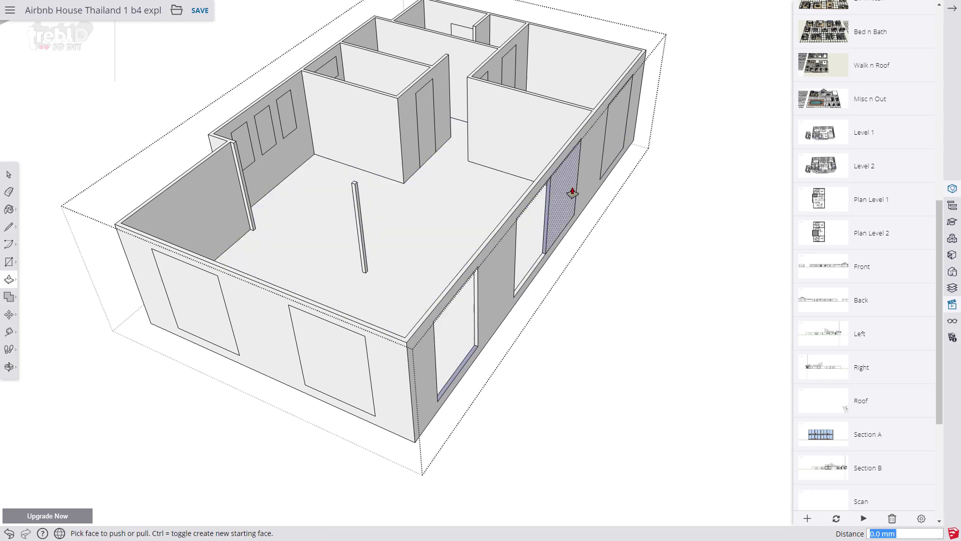
click(559, 183)
double_click(620, 125)
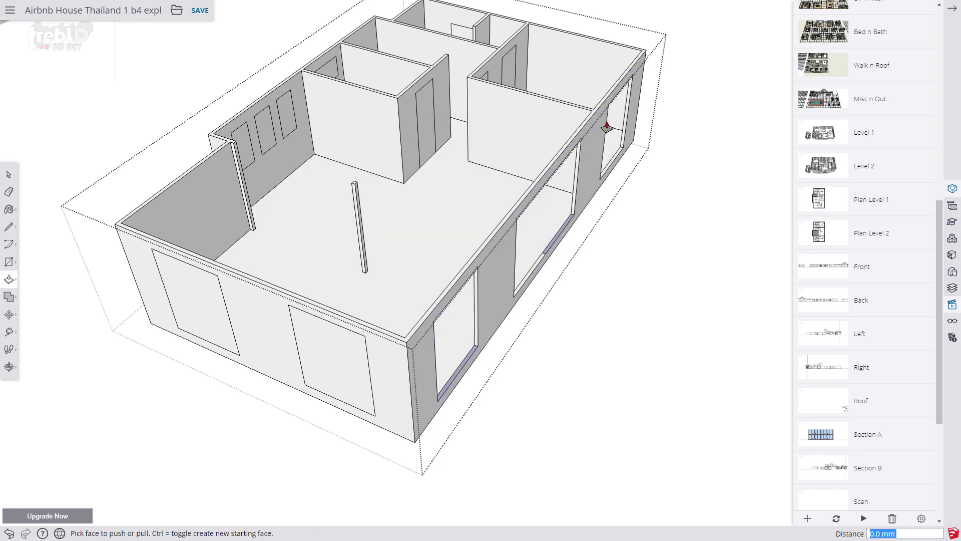
click(485, 80)
Punch the back and centre-room doors, left-wall windows, and front openings through at the same depth
click(503, 65)
double_click(463, 35)
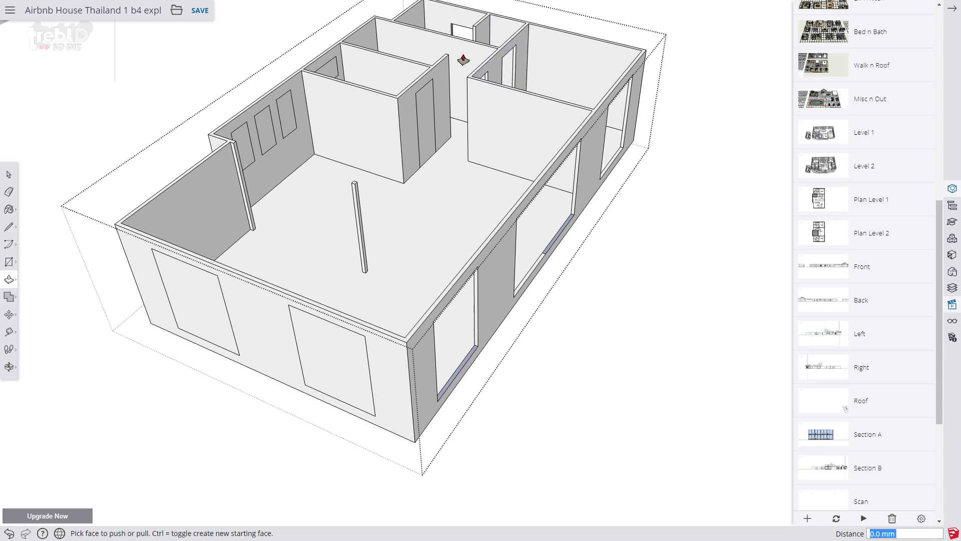
double_click(429, 108)
click(333, 75)
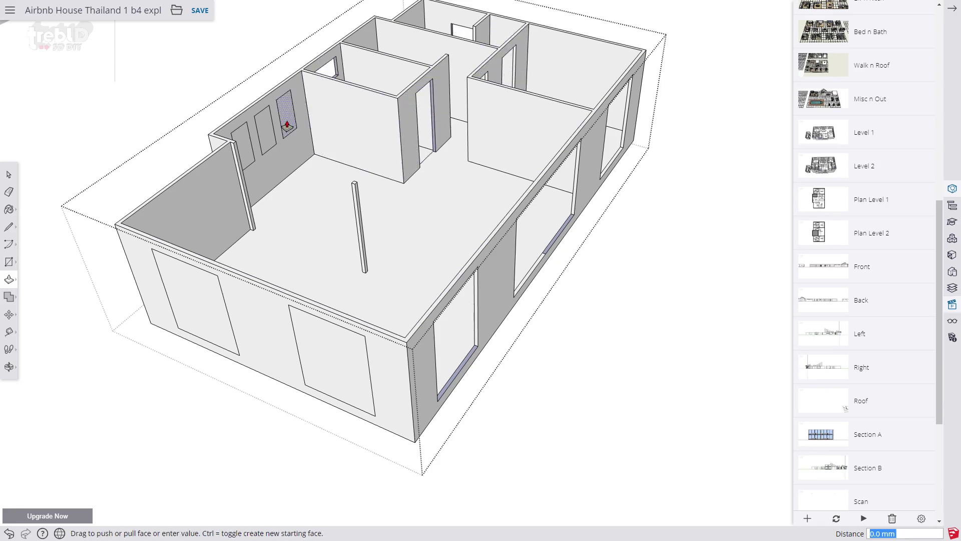
double_click(286, 115)
double_click(266, 129)
click(250, 160)
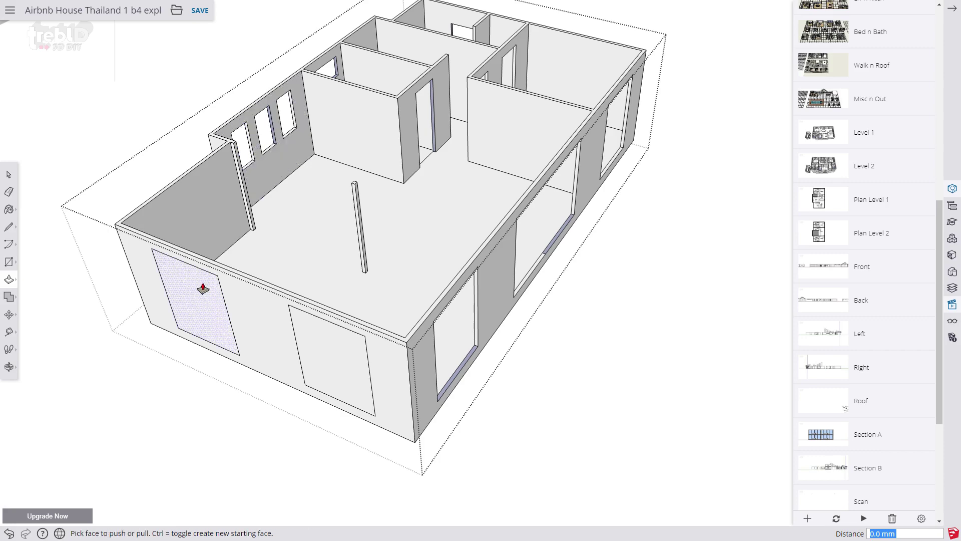
double_click(204, 286)
double_click(324, 348)
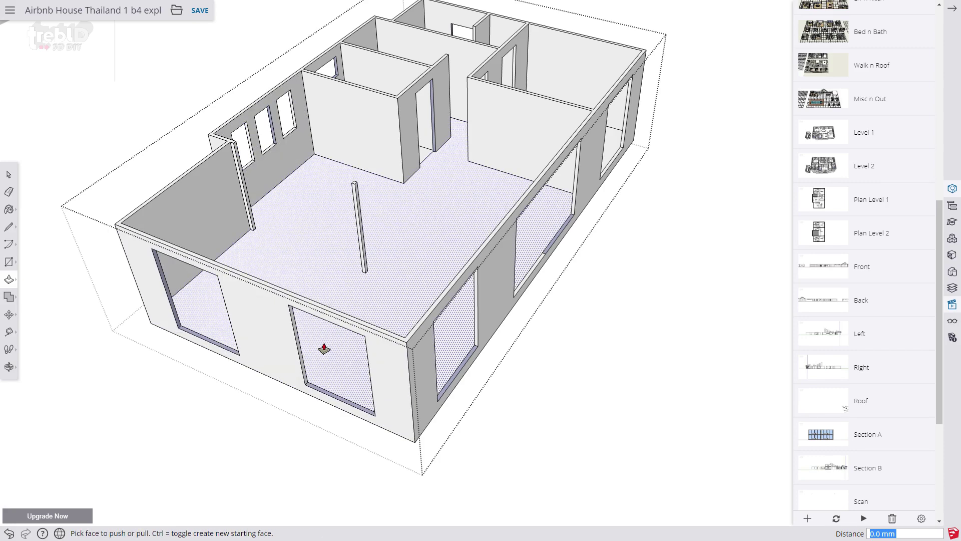
Erase unwanted edges, then orient all faces to match the selected outer wall face
key(e)
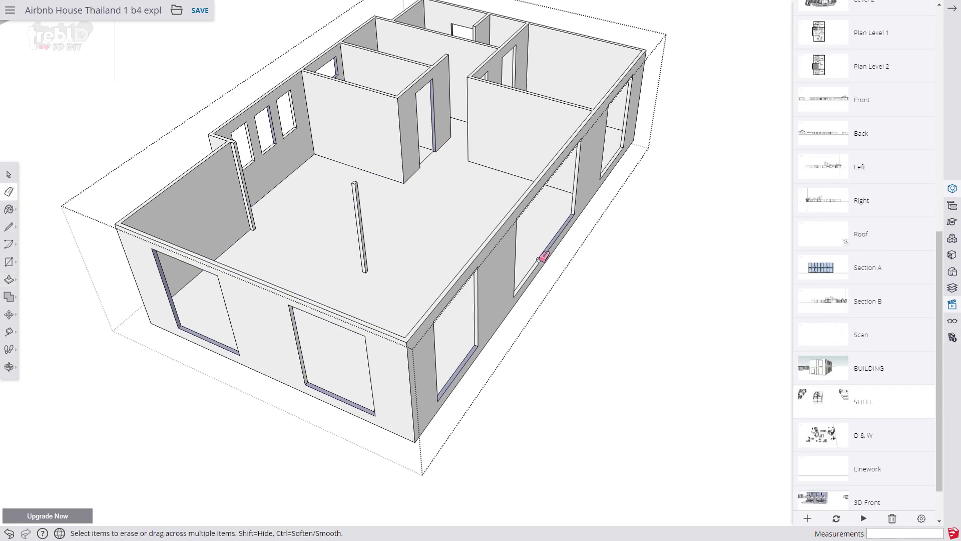
scroll(544, 257, up, 2)
scroll(544, 253, up, 2)
scroll(545, 249, up, 2)
scroll(546, 244, up, 2)
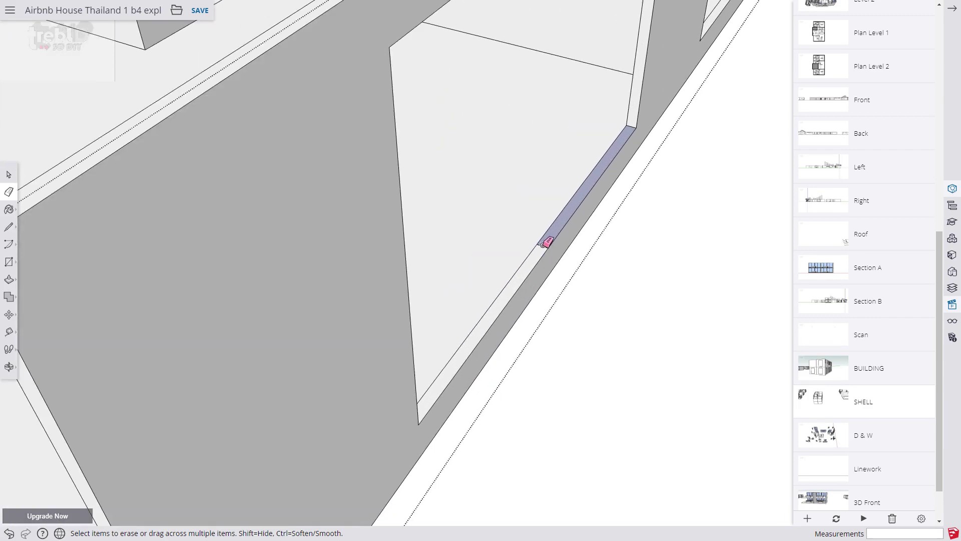
scroll(547, 243, down, 2)
scroll(546, 243, down, 2)
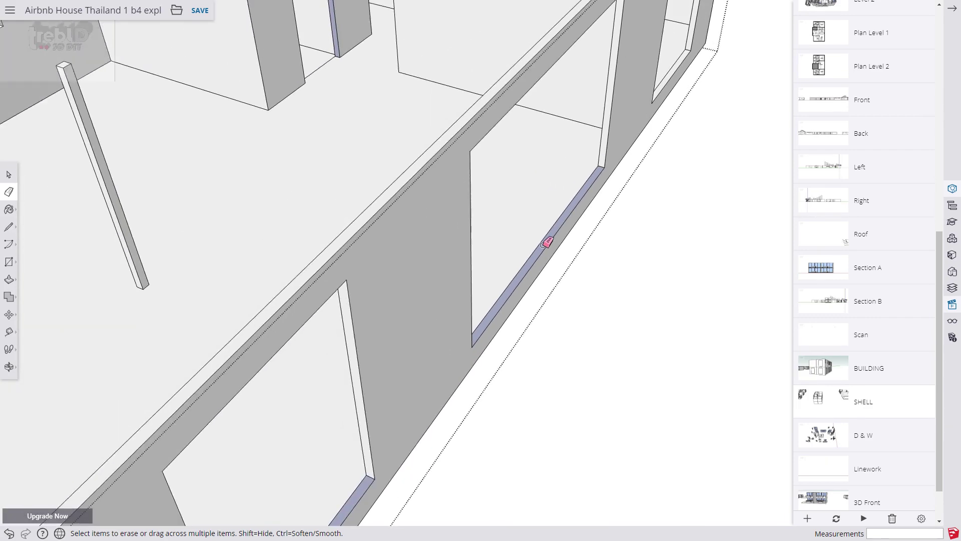
scroll(547, 243, down, 2)
scroll(547, 243, down, 2)
scroll(546, 242, down, 1)
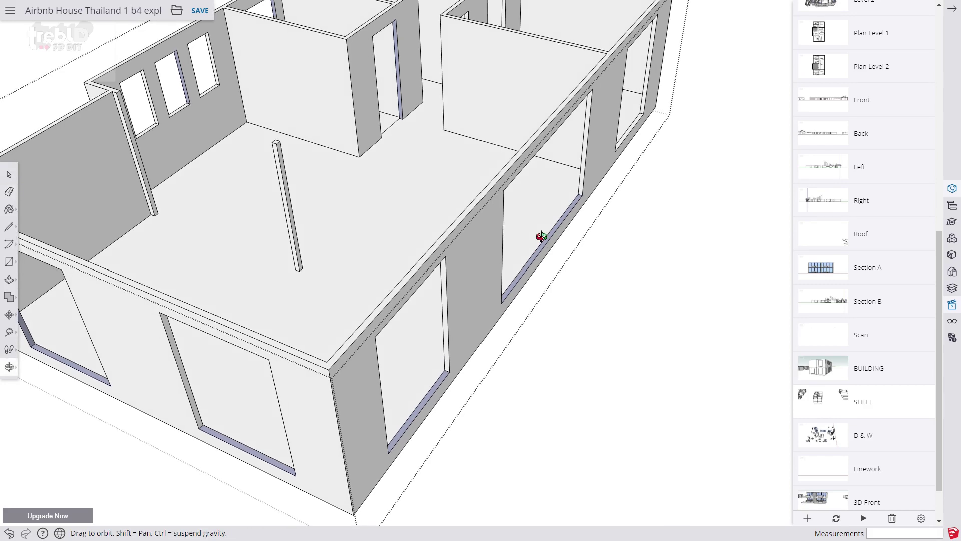
click(10, 175)
click(467, 268)
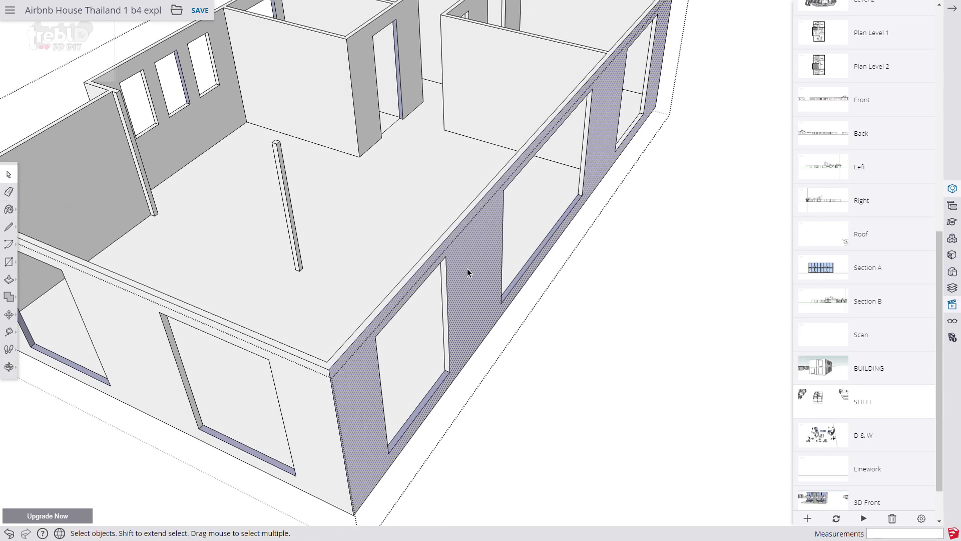
right_click(467, 268)
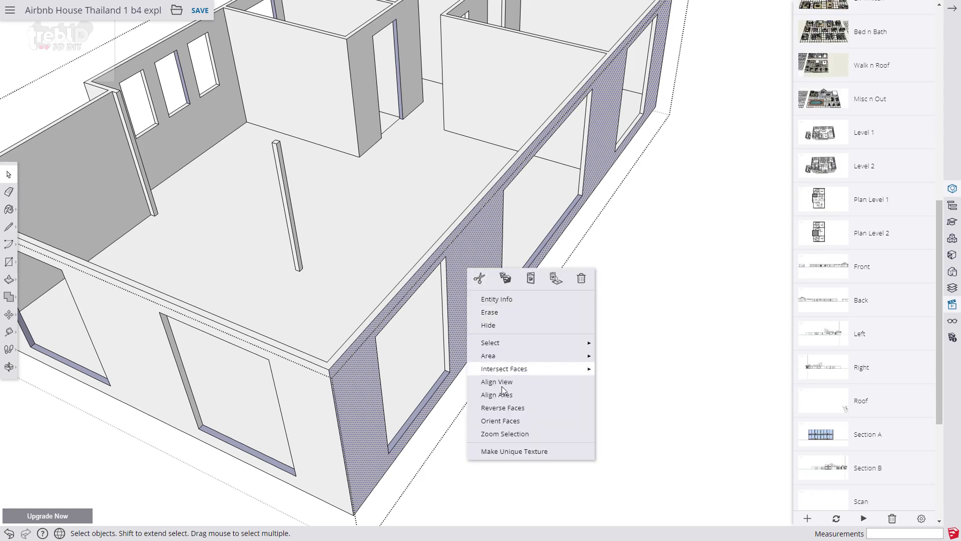
click(504, 420)
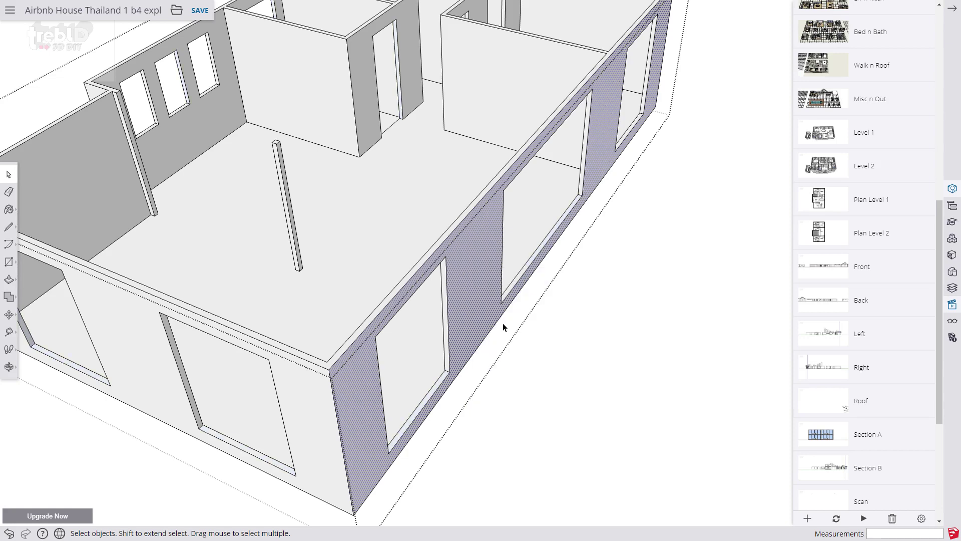
scroll(502, 323, down, 2)
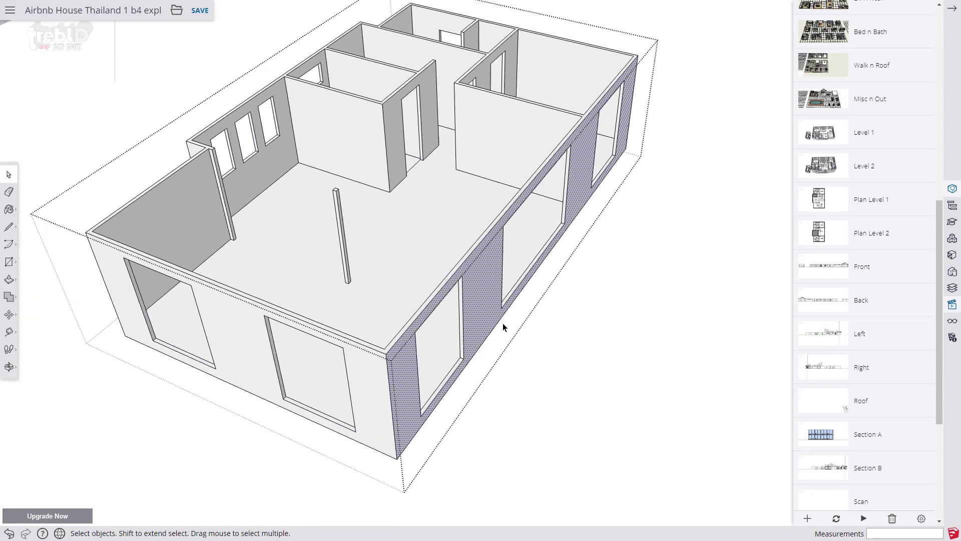
Group all the connected shell geometry into one group and assign it to the shells layer
right_click(480, 299)
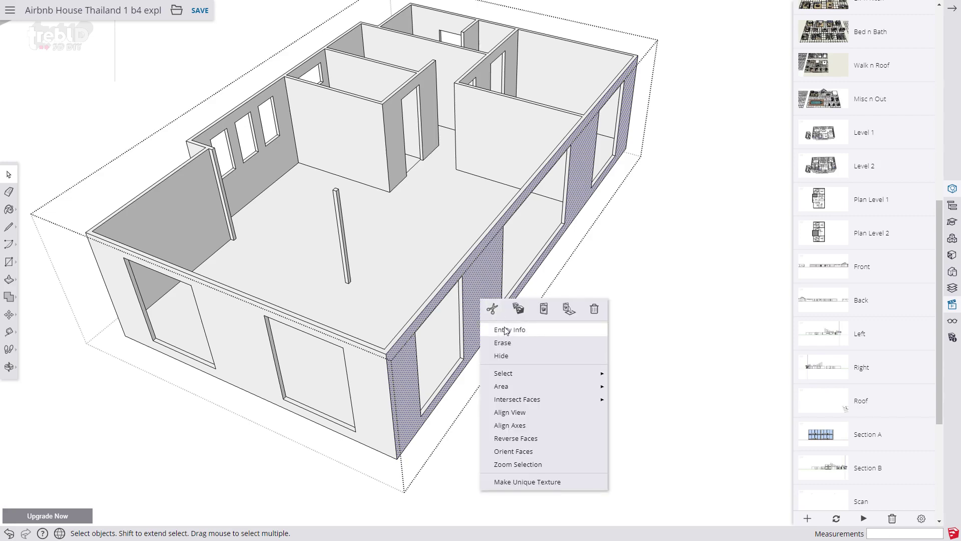
click(497, 330)
triple_click(488, 298)
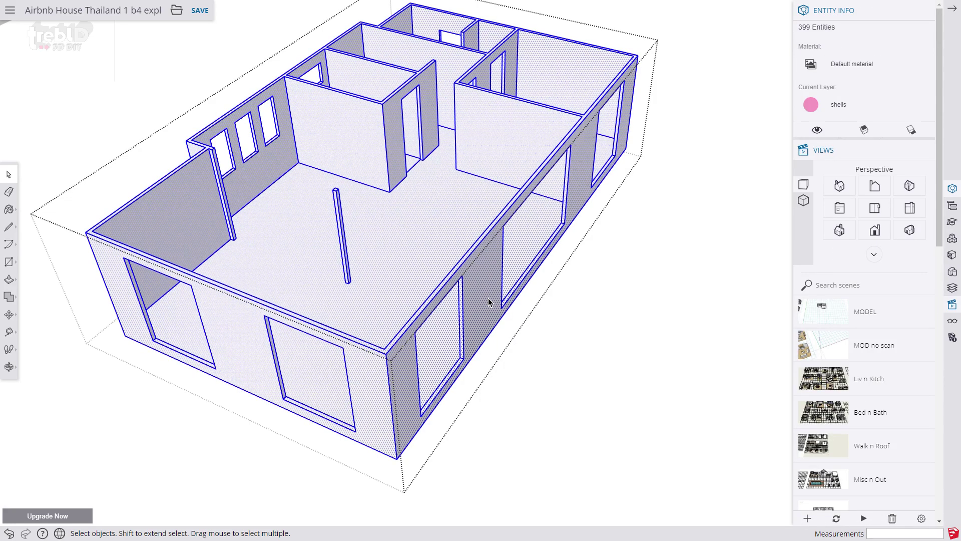
scroll(488, 299, down, 1)
right_click(488, 299)
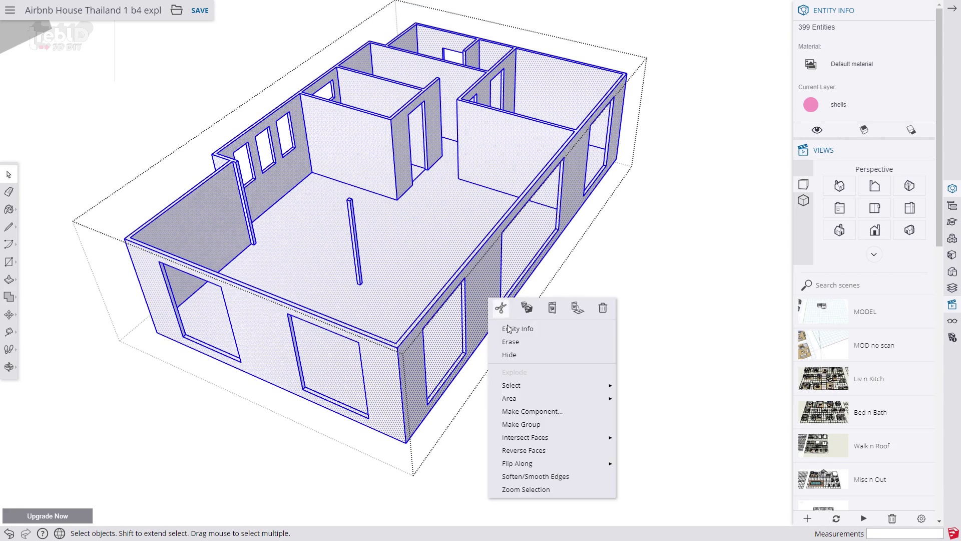
click(518, 425)
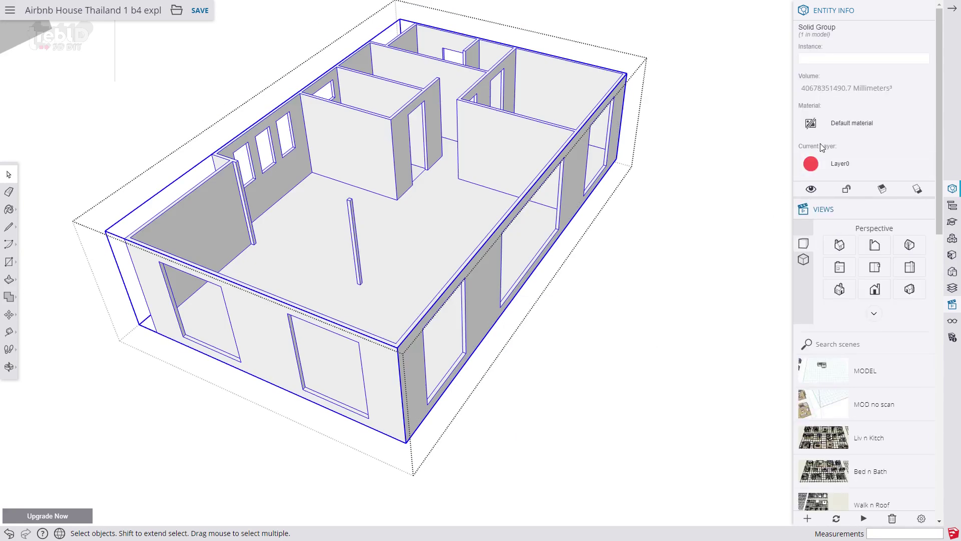
click(815, 166)
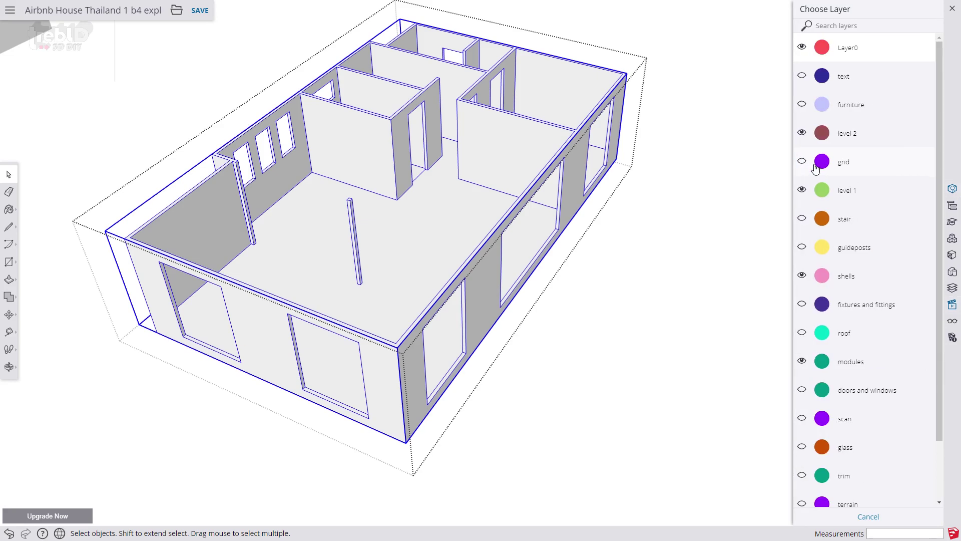
click(822, 277)
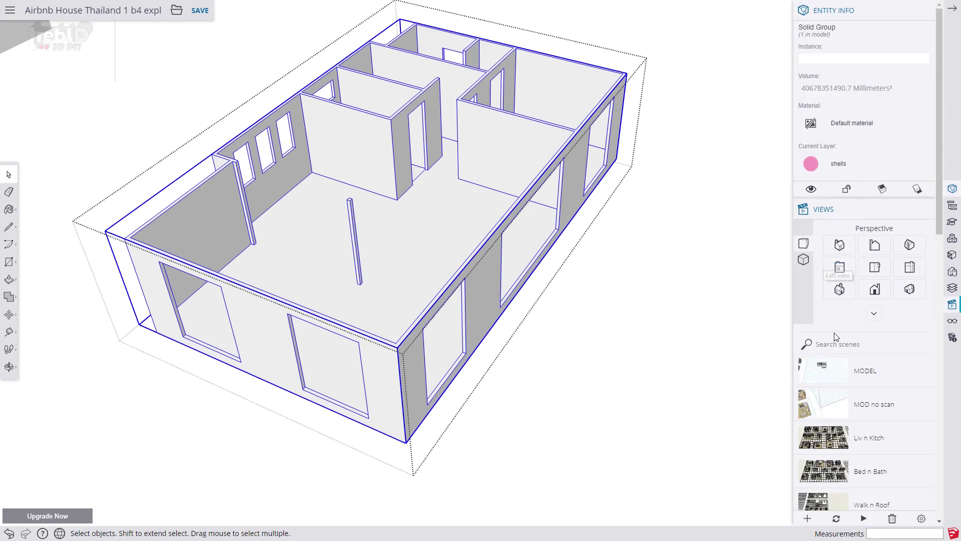
scroll(832, 357, down, 2)
scroll(832, 364, down, 3)
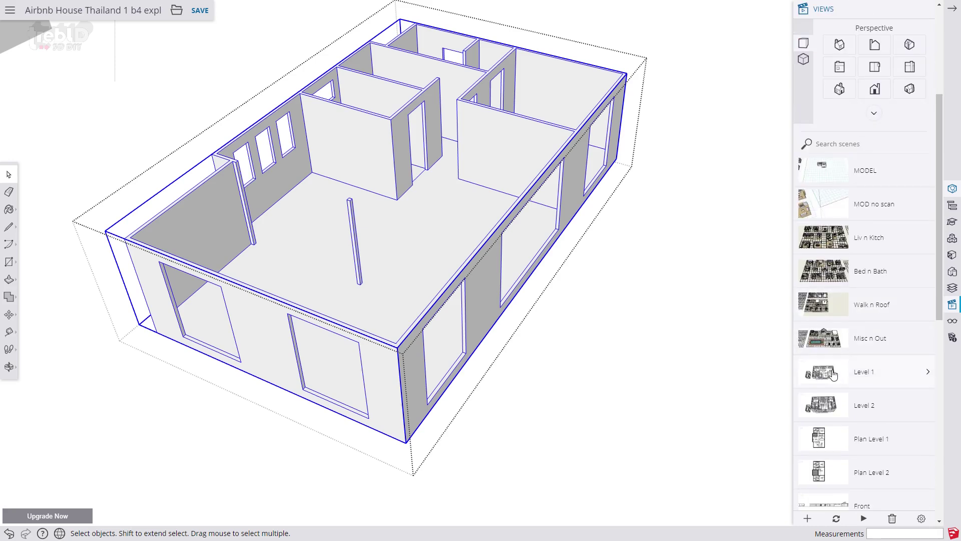
Orbit around the furnished Level 1 scene, then display the Plan Level 1 floor plan scene
click(565, 261)
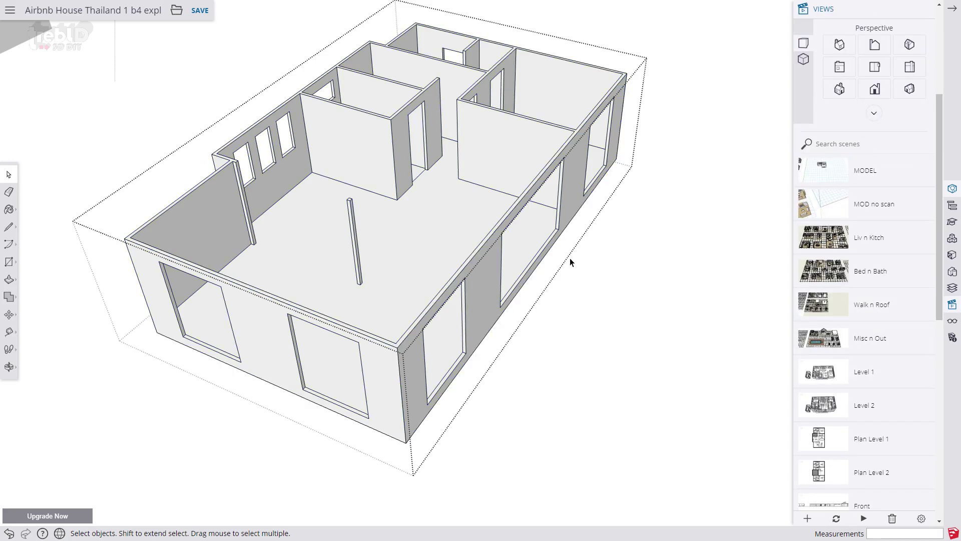
scroll(816, 401, down, 4)
click(831, 223)
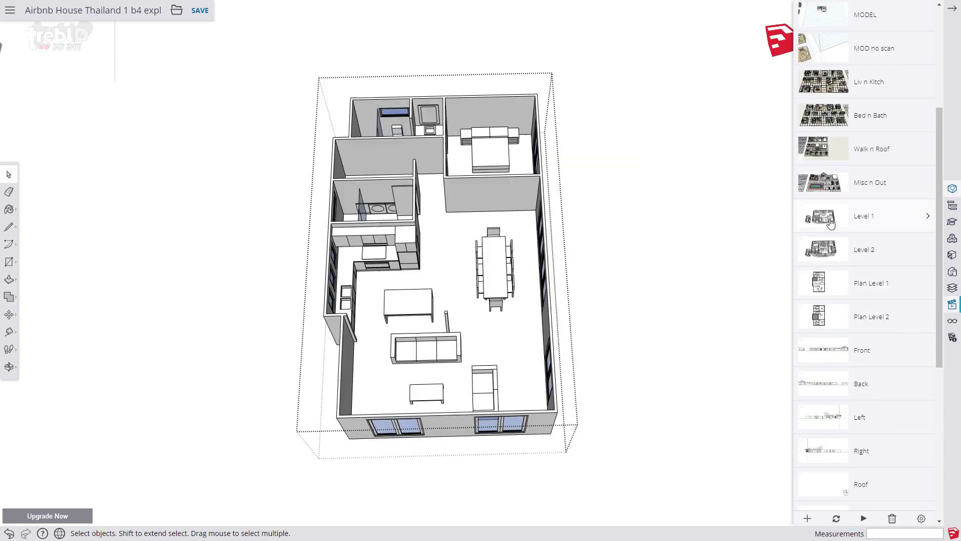
middle_drag(526, 363, 382, 254)
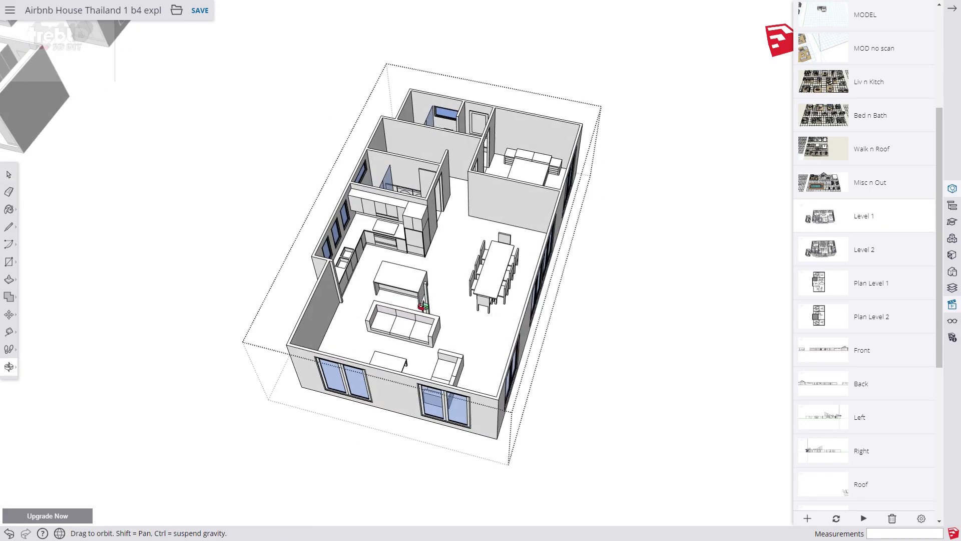
middle_drag(382, 252, 398, 225)
click(831, 289)
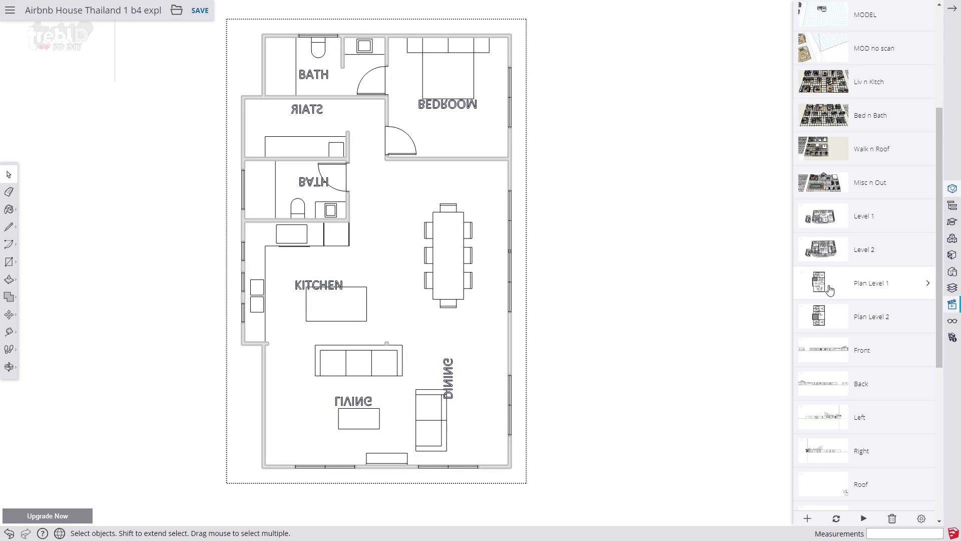